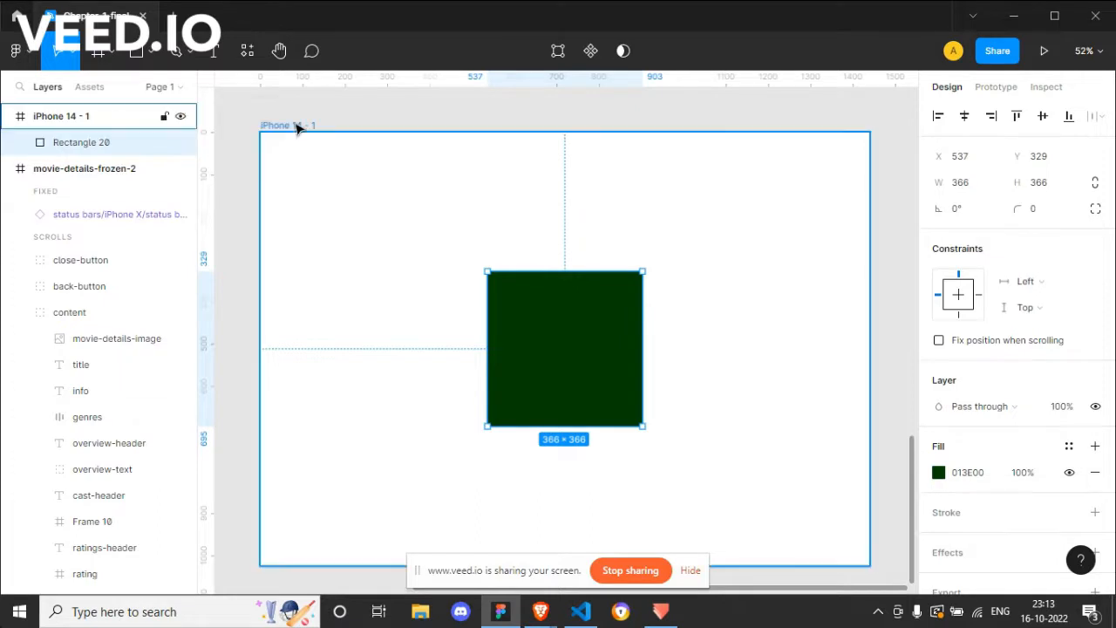
Step: Resize the iPhone 14 - 1 frame to about 1176 × 845, checking the green square's edge distances along the way
left_click(305, 129)
left_click_drag(868, 565, 738, 473)
left_click(608, 357)
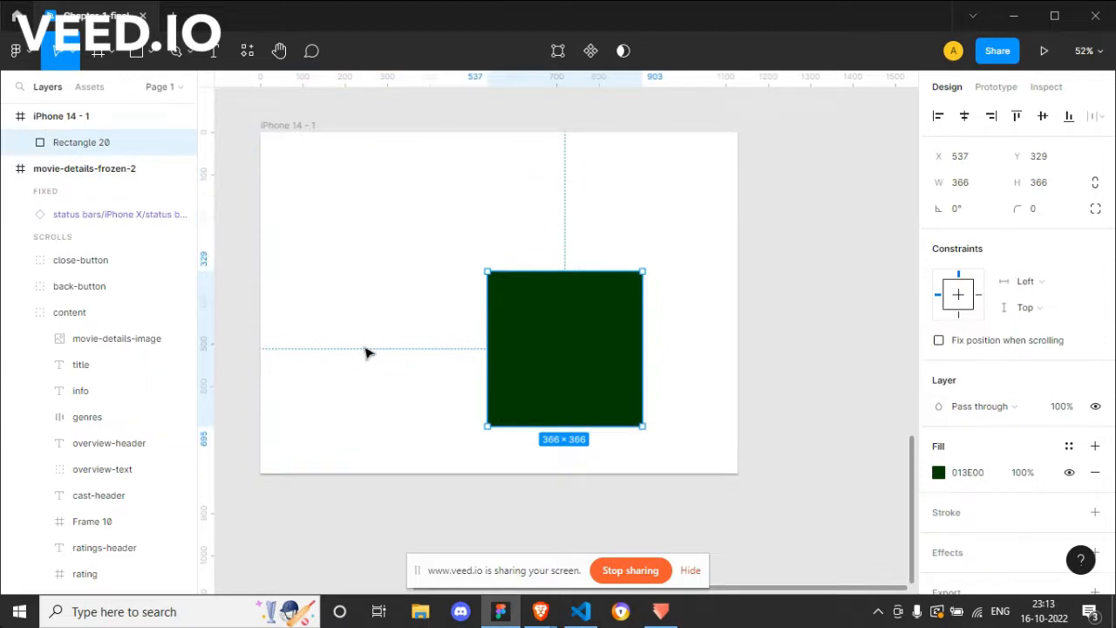
key("alt")
left_click(271, 125)
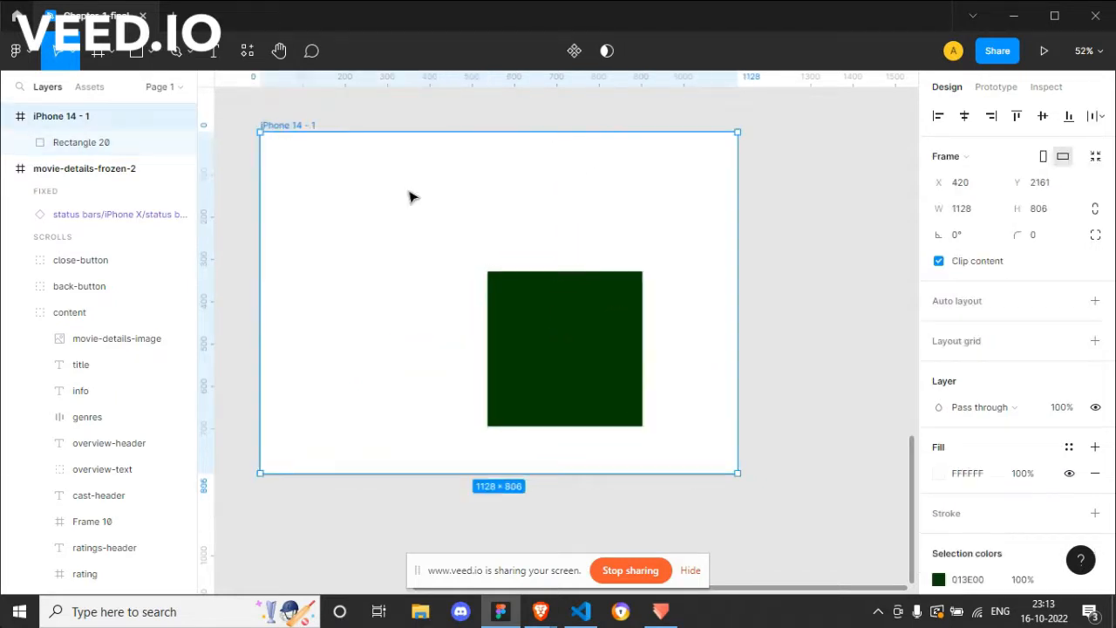
left_click_drag(739, 472, 757, 491)
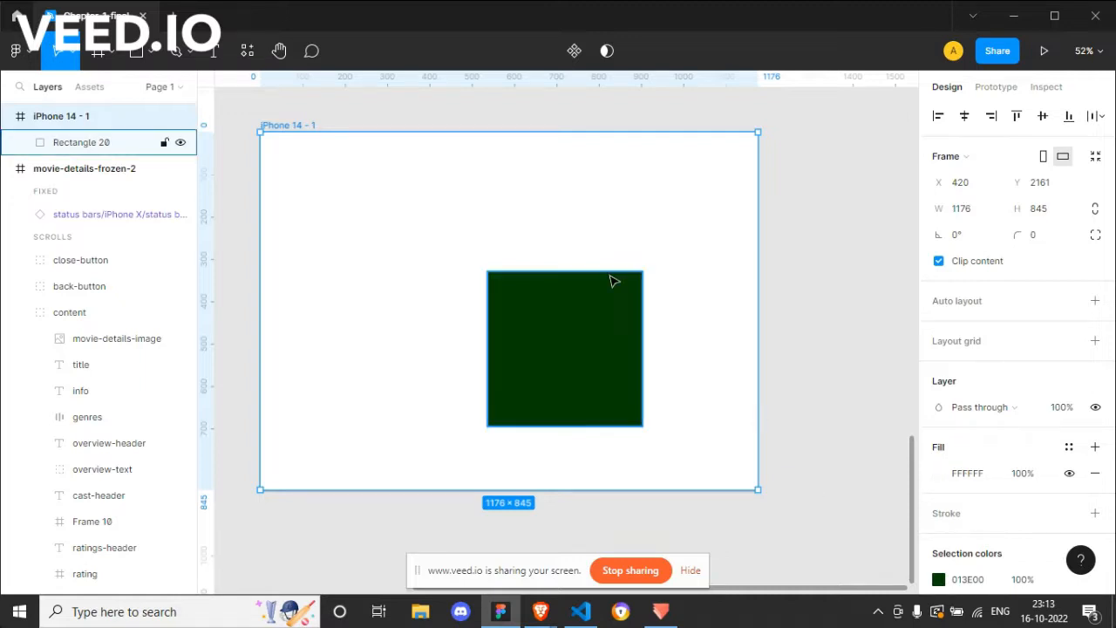
Step: View the available horizontal and vertical constraint options for the green square
left_click(605, 306)
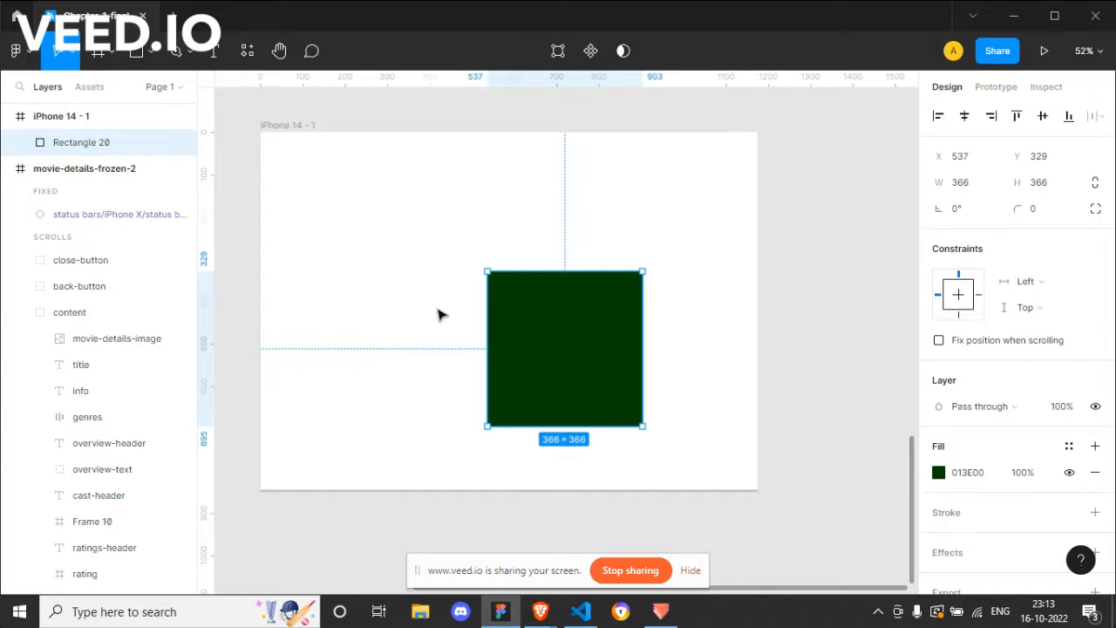
left_click(1038, 284)
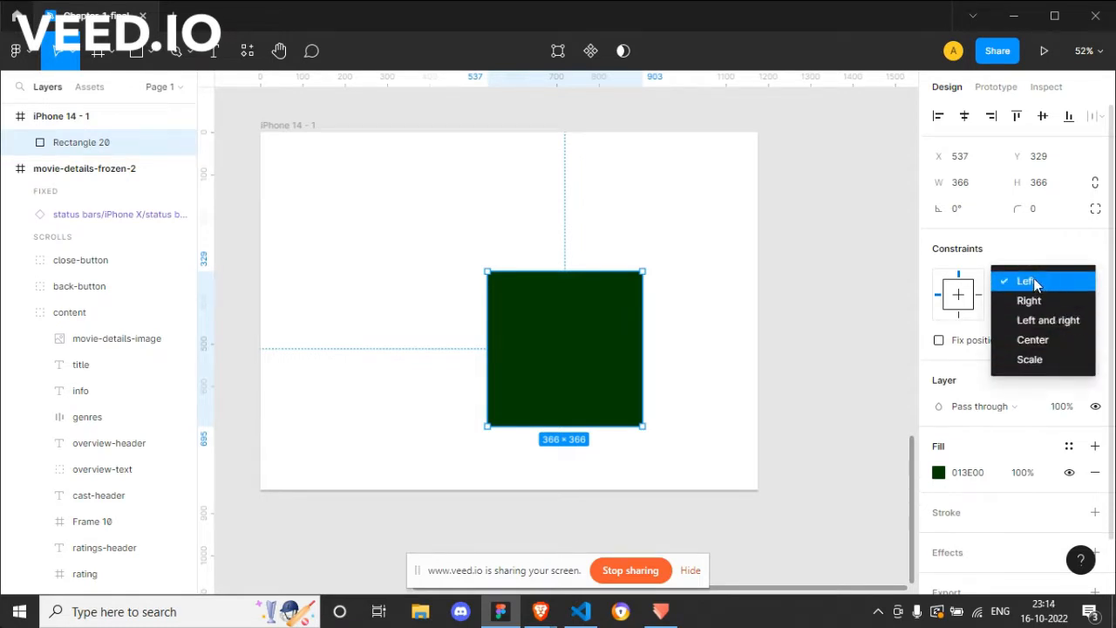
left_click(1090, 257)
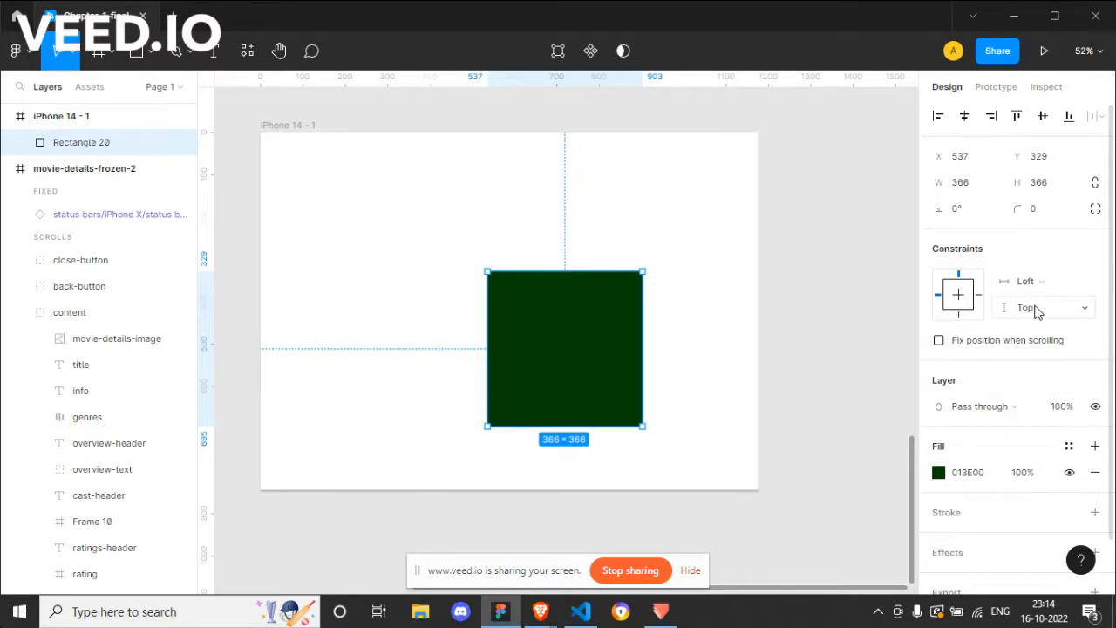
left_click(1038, 310)
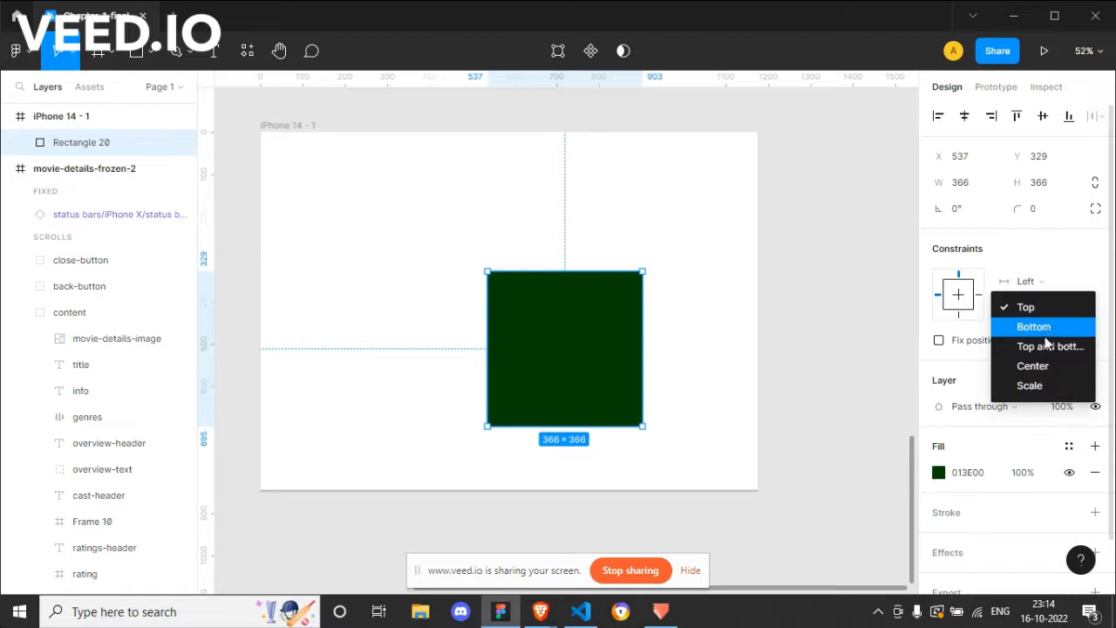
left_click(1101, 268)
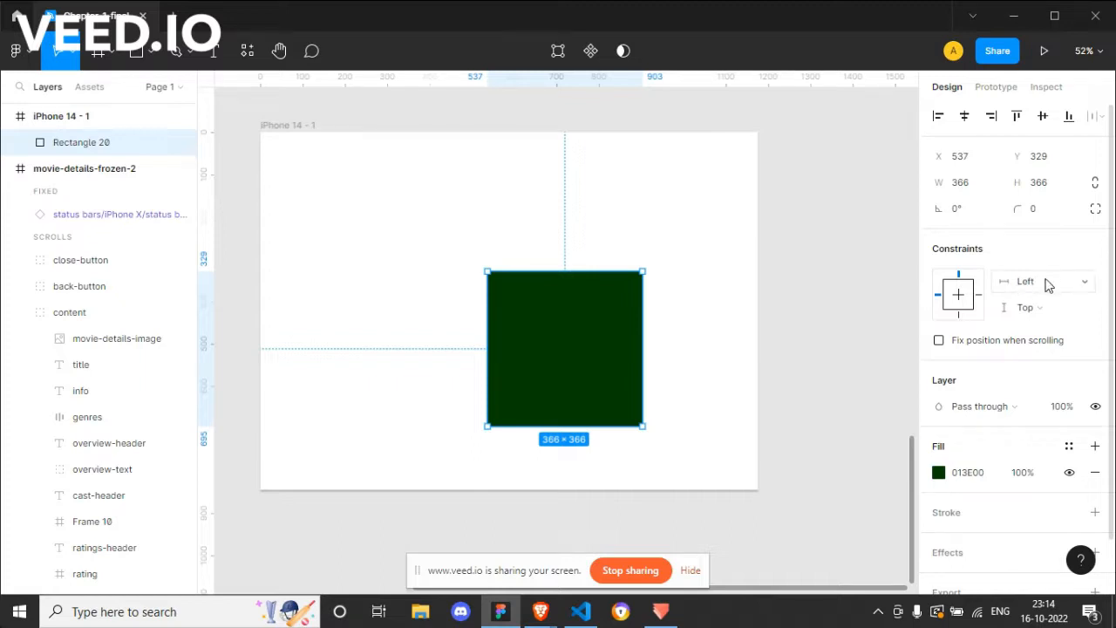
Step: Move the green square to X 100, Y 74 in the frame and check its distances to the frame's edges
key("alt")
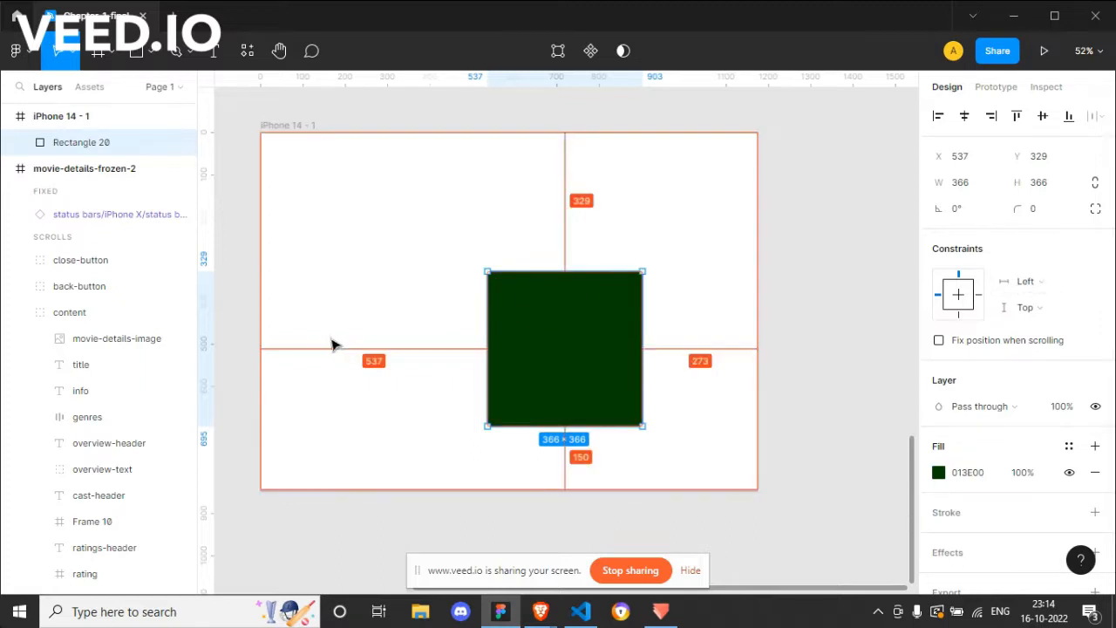
left_click_drag(541, 347, 361, 238)
key("alt")
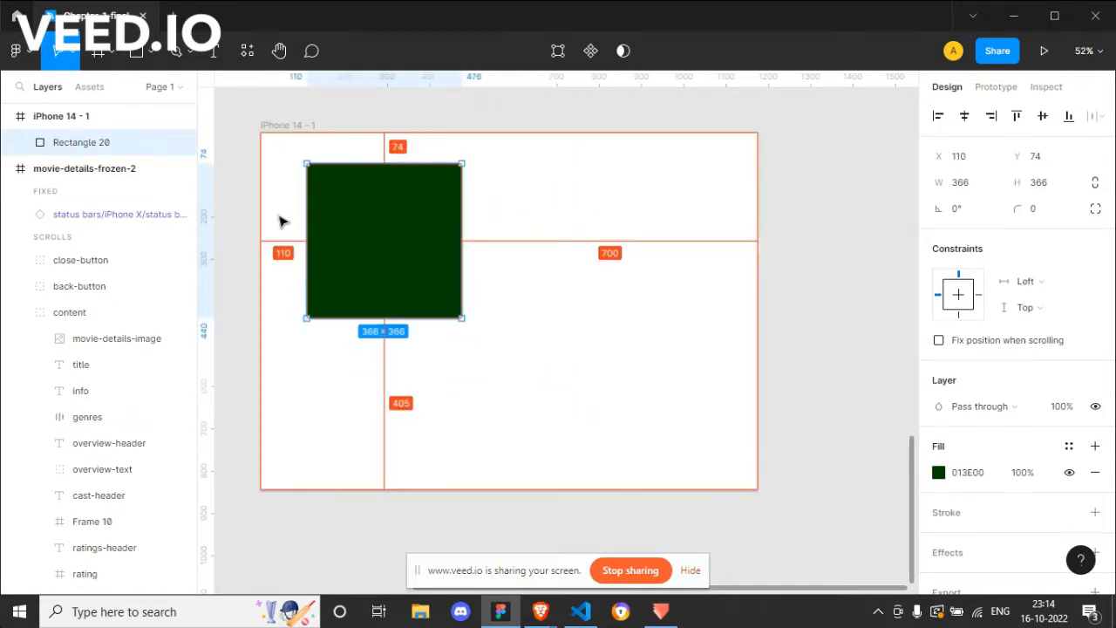
key("shift+Left")
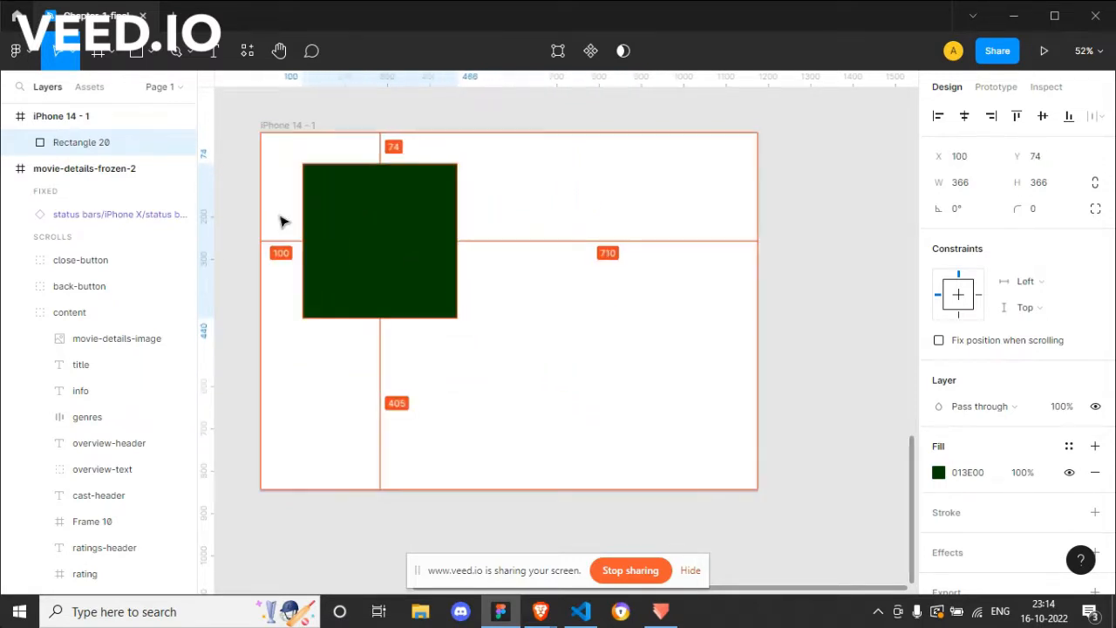
key("alt")
key("alt")
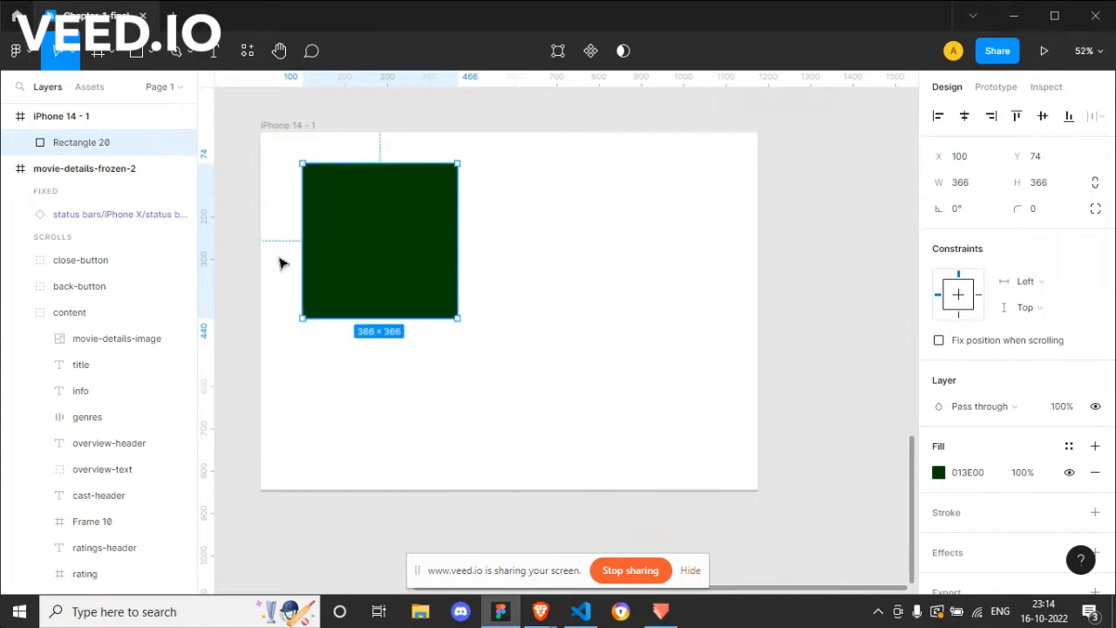
Step: Shrink the iPhone 14 - 1 frame to about 964 × 640 and check the left-constrained square's edge distances
left_click(290, 125)
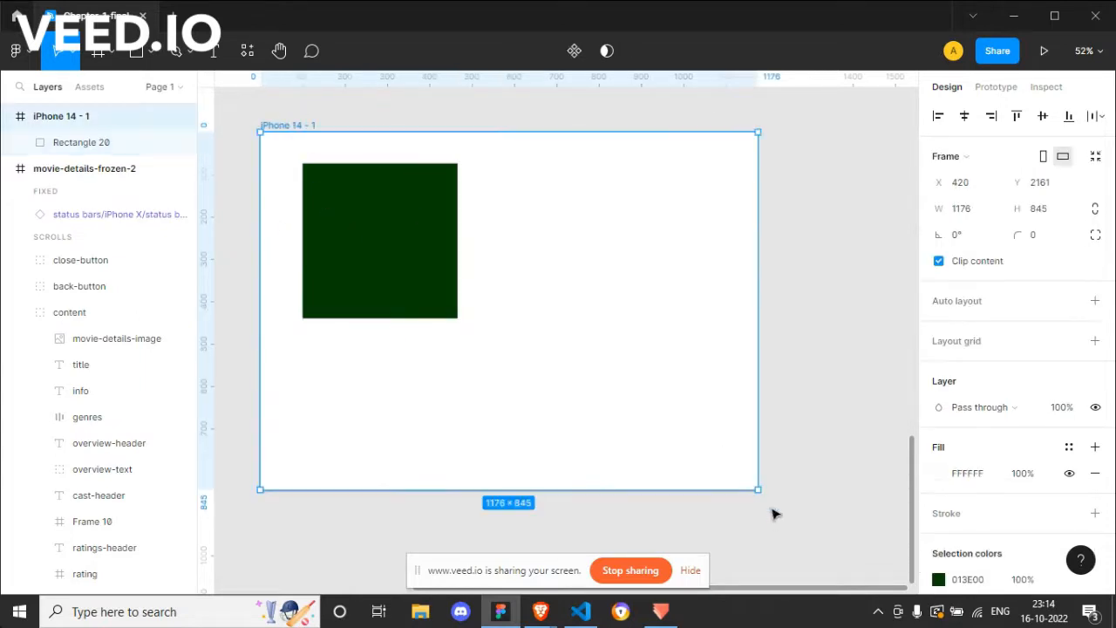
left_click_drag(756, 489, 668, 401)
left_click(392, 249)
key("alt")
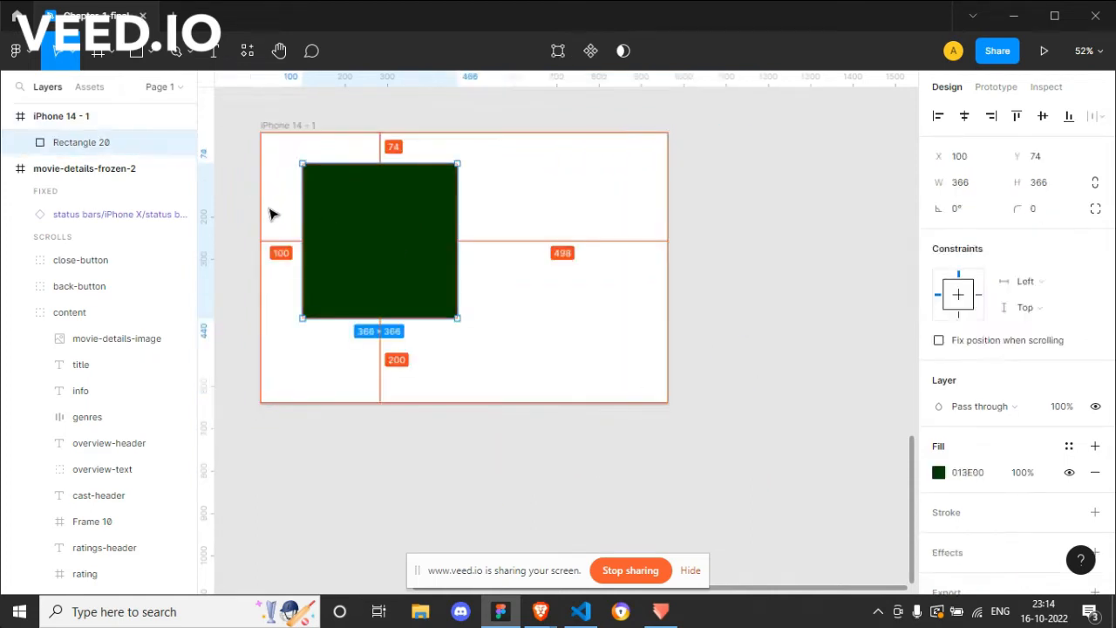
Step: Set the green square's horizontal constraint to Right and move it to about X 513 at the same height
left_click(1039, 281)
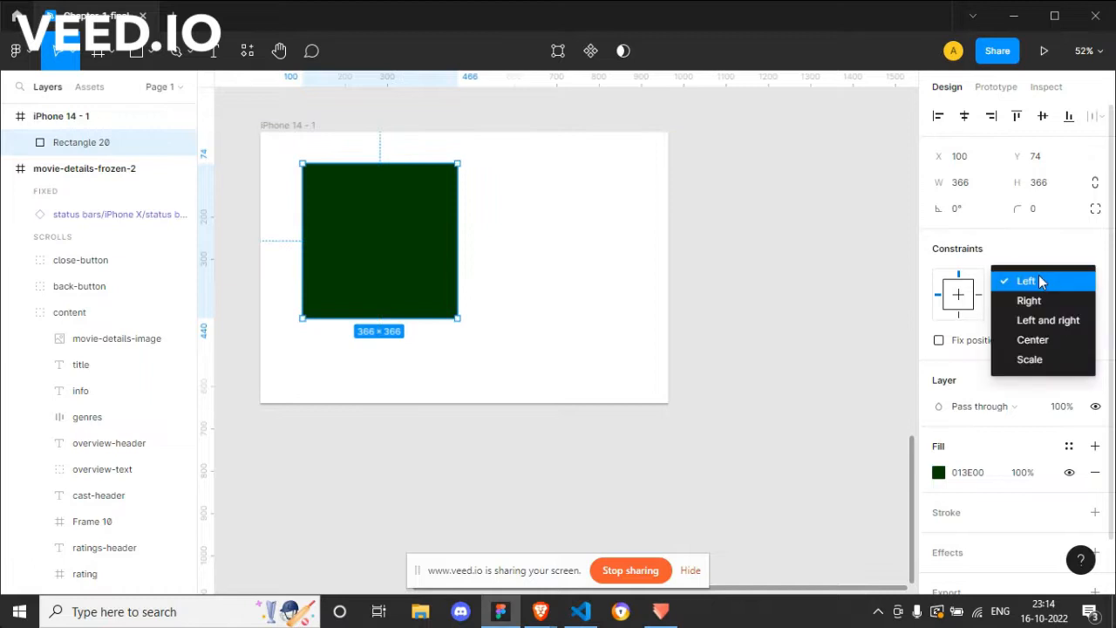
left_click(1029, 300)
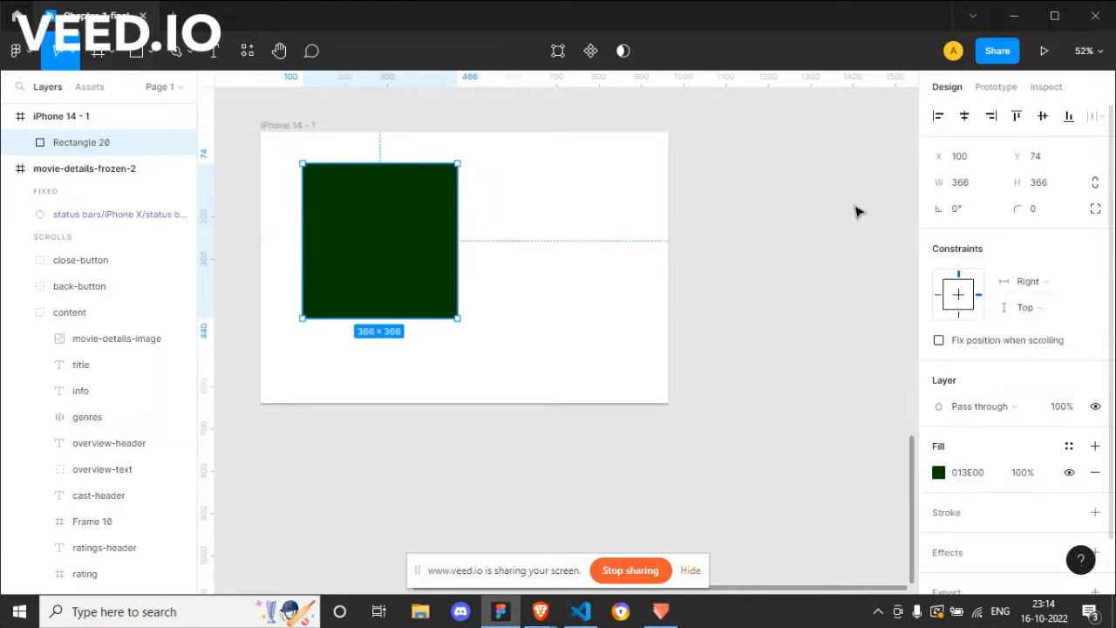
left_click_drag(417, 224, 590, 230)
key("alt")
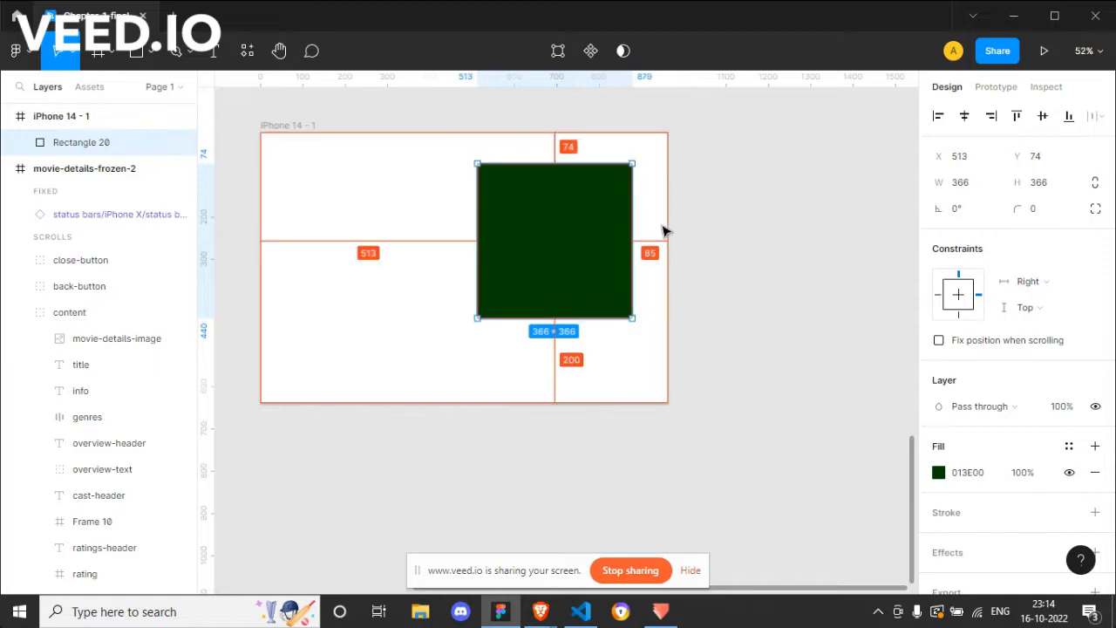
Step: Nudge the green square to X 498, 100 px from the frame's right edge, and recheck its edge distances
key("Left")
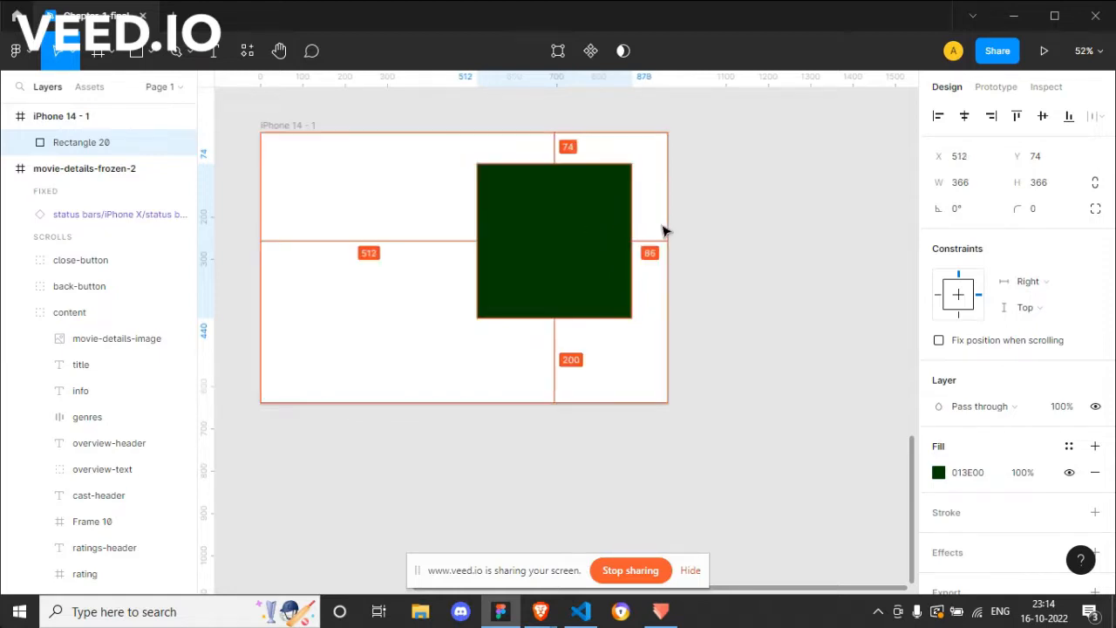
key("Left")
key("Left")
key("Left")
key("Left")
key("Left")
key("Left")
key("Left")
key("Left")
key("Left")
key("Left")
key("Left")
key("Left")
key("Left")
key("Left")
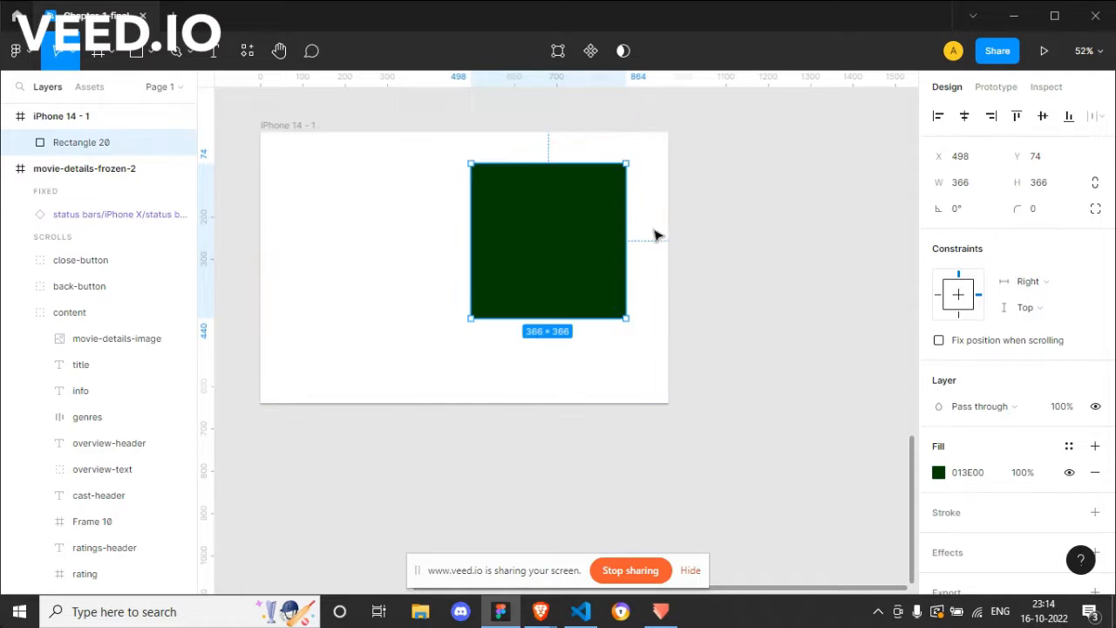
left_click(295, 126)
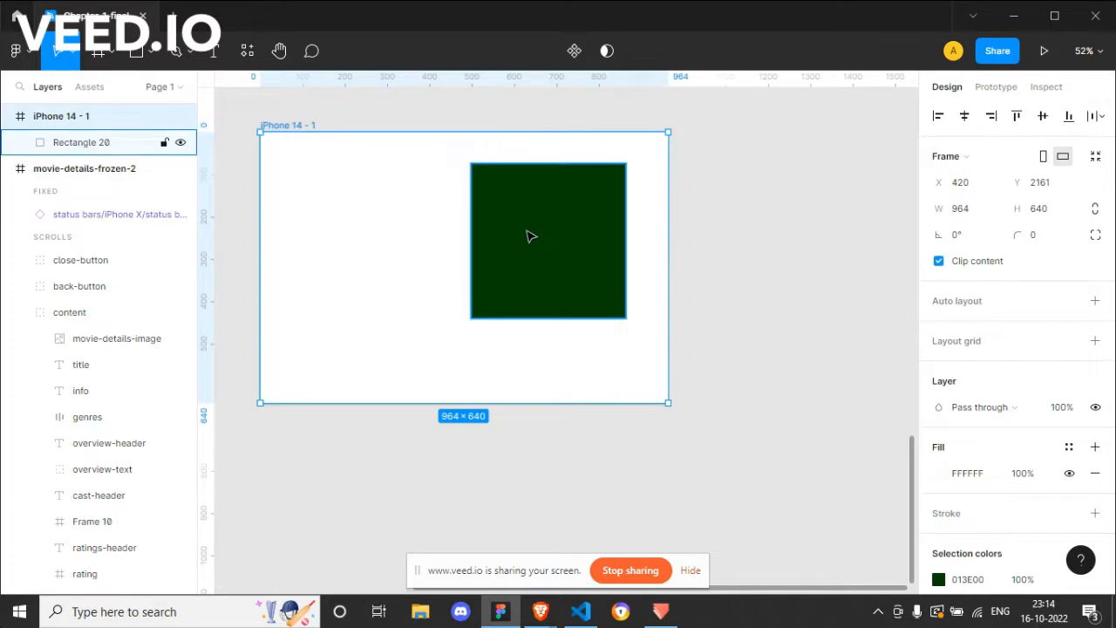
left_click(611, 246)
key("alt")
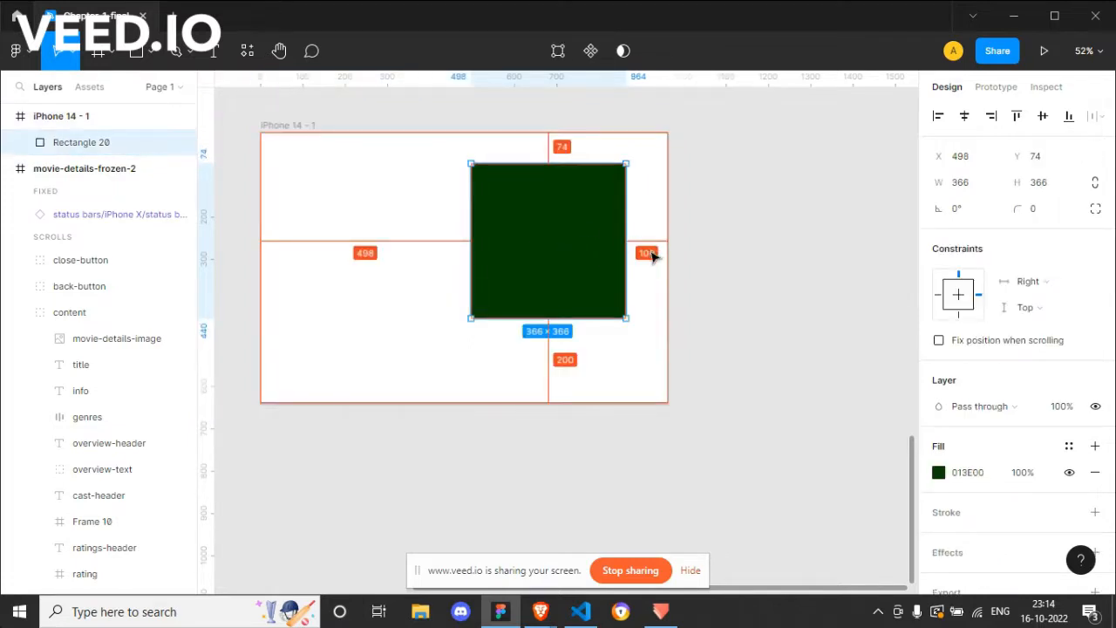
Step: Resize the frame from its lower-left corner to about 832 × 750 and inspect the square's right constraint
left_click(304, 127)
left_click_drag(254, 398, 316, 450)
left_click(608, 277)
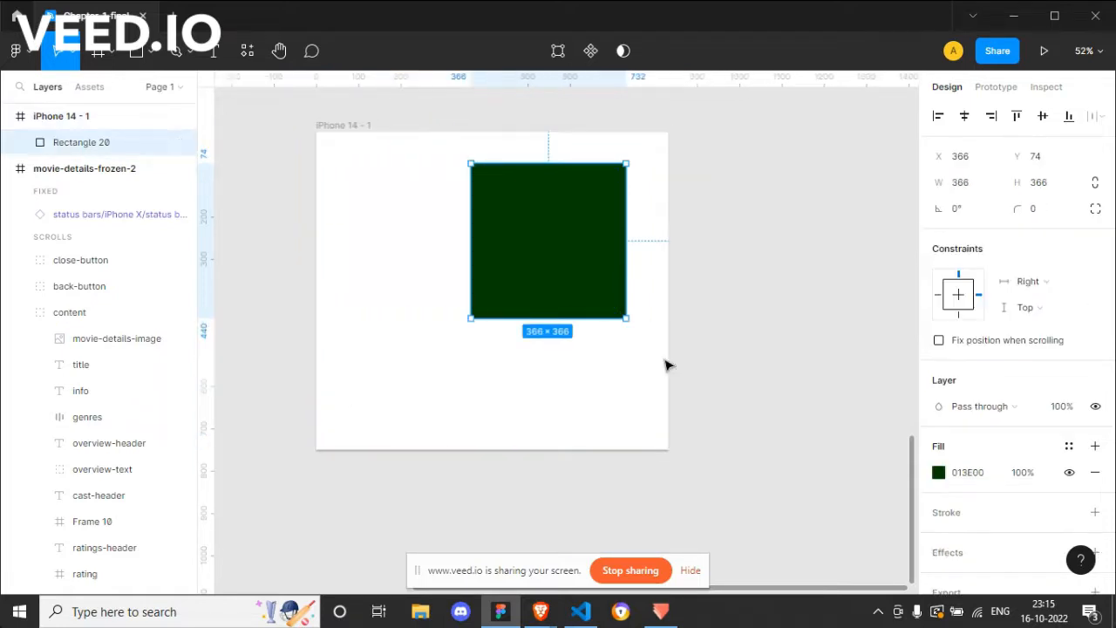
left_click(670, 453)
Step: Resize the frame to about 679 × 774 and check the right-constrained square's distances to its edges
left_click(364, 142)
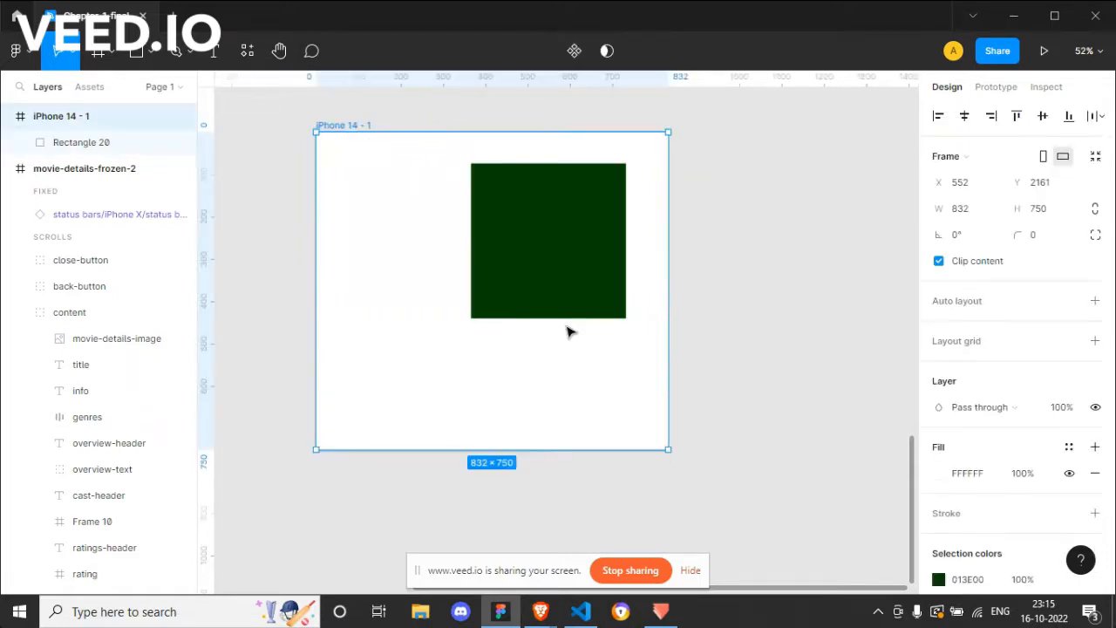
left_click_drag(671, 456, 609, 465)
left_click(553, 250)
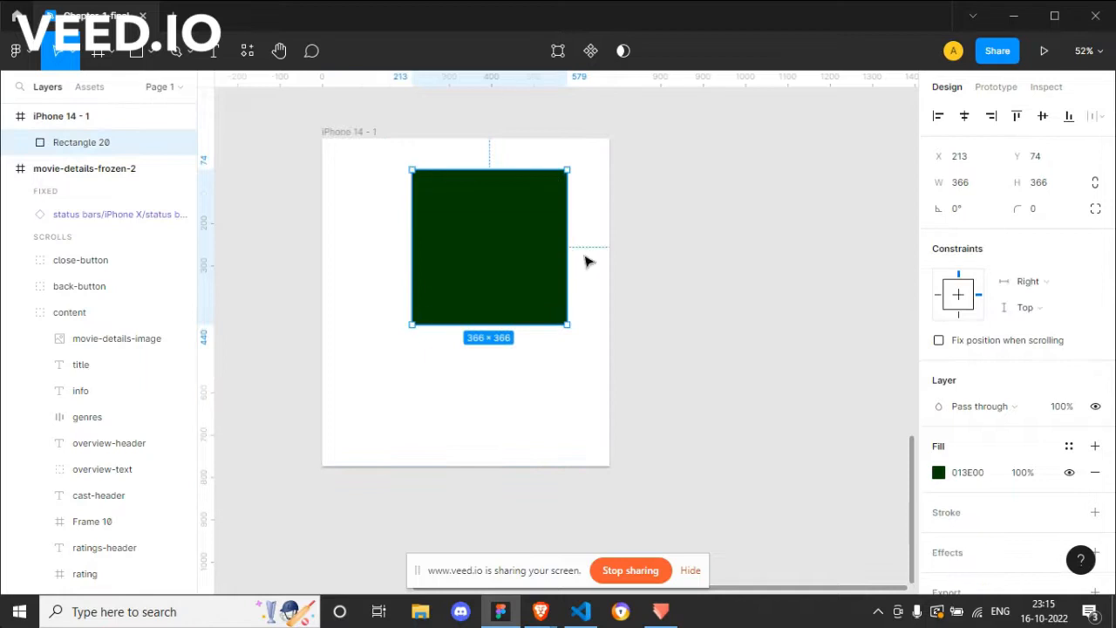
key("alt")
Step: Enlarge the frame to about 980 × 826, adjust its upper-left corner to about 911 × 846, and inspect the square
left_click(352, 130)
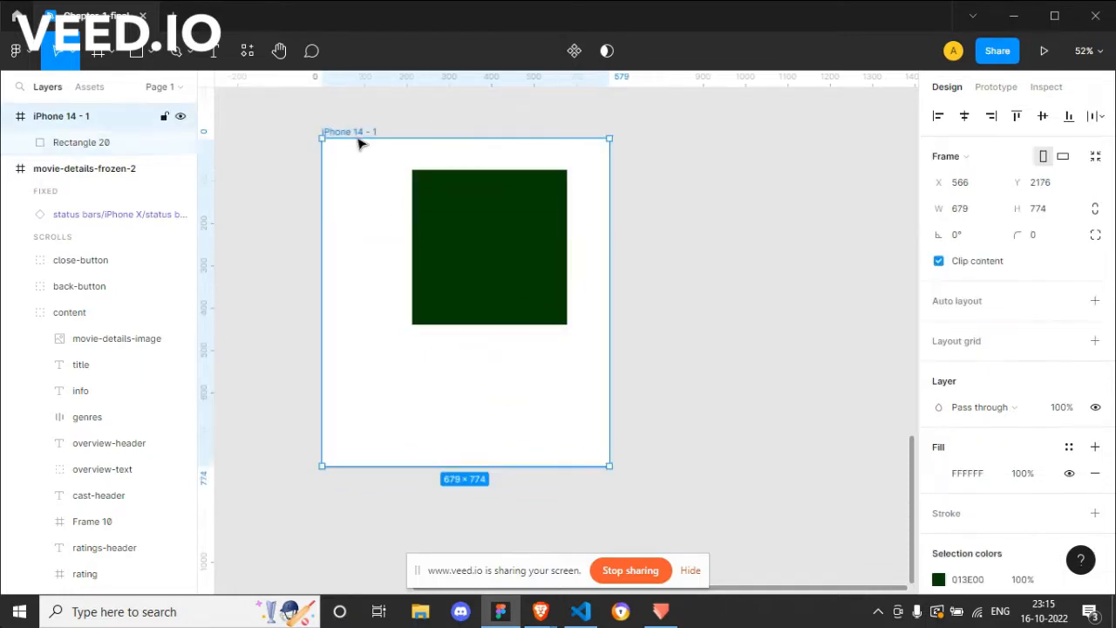
left_click_drag(609, 464, 737, 488)
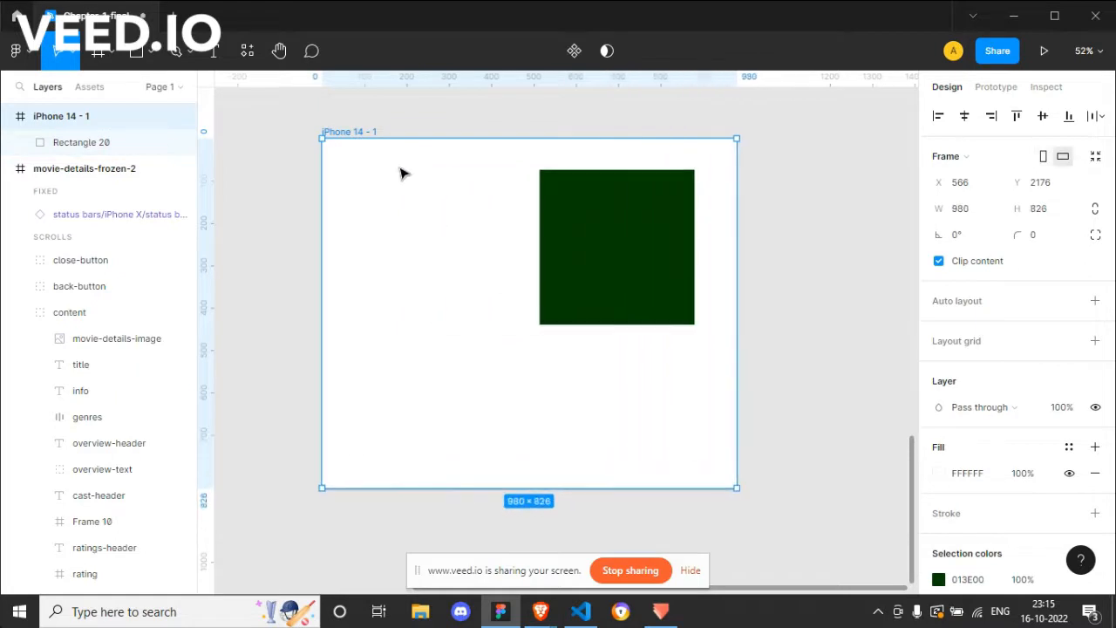
key("alt")
left_click_drag(322, 137, 351, 129)
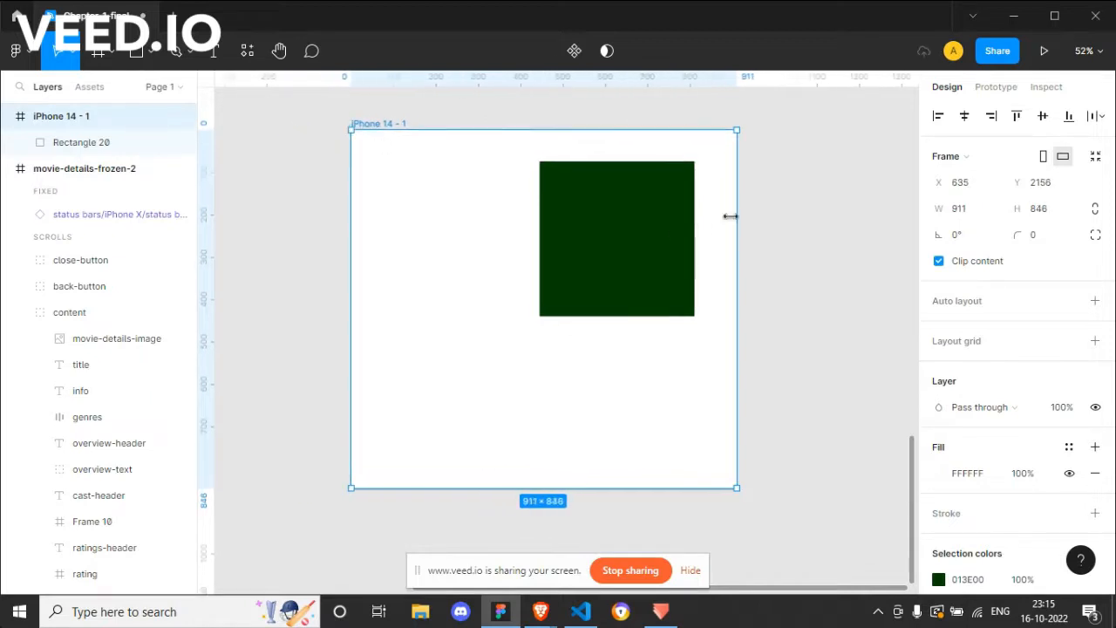
left_click(667, 222)
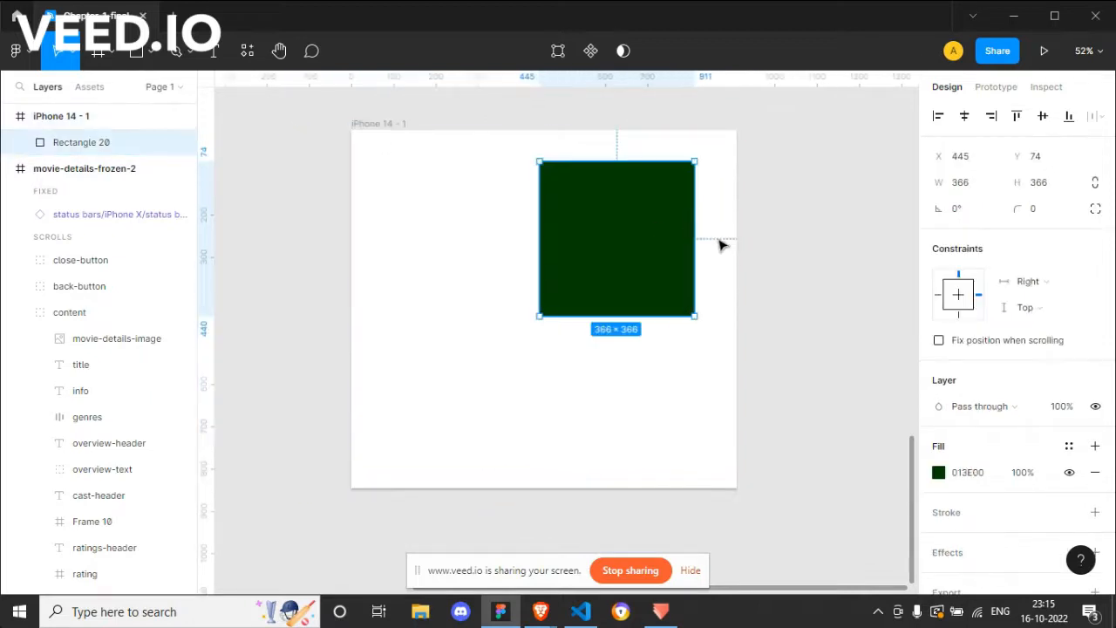
left_click(397, 123)
Step: Set the green square's horizontal constraint to Left and right and check its distances to the frame's edges
left_click(660, 254)
left_click(1059, 278)
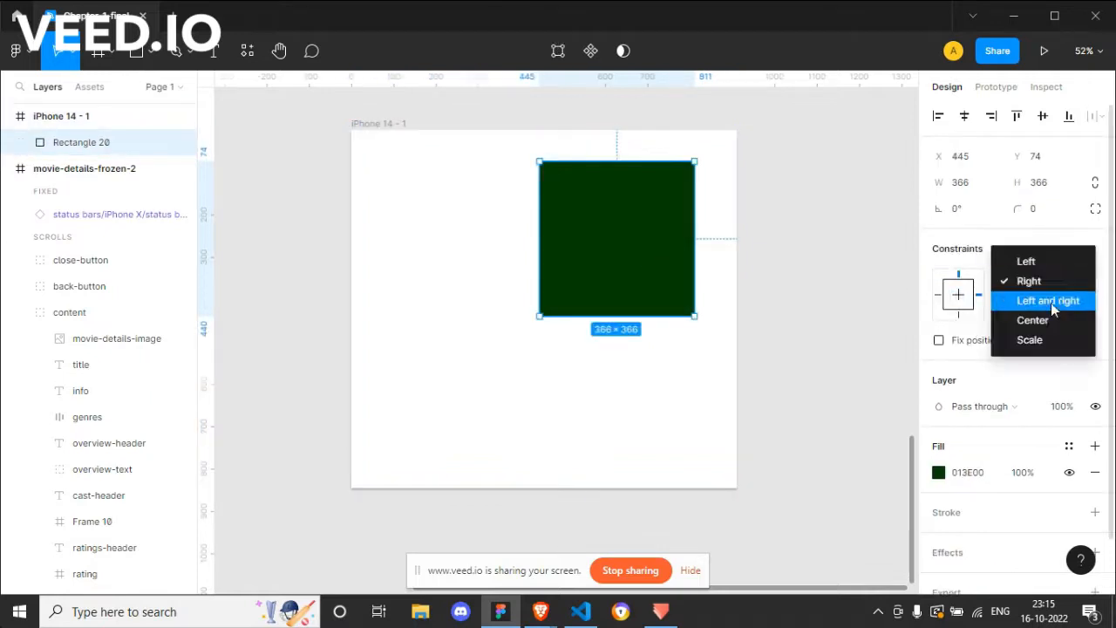
left_click(1051, 303)
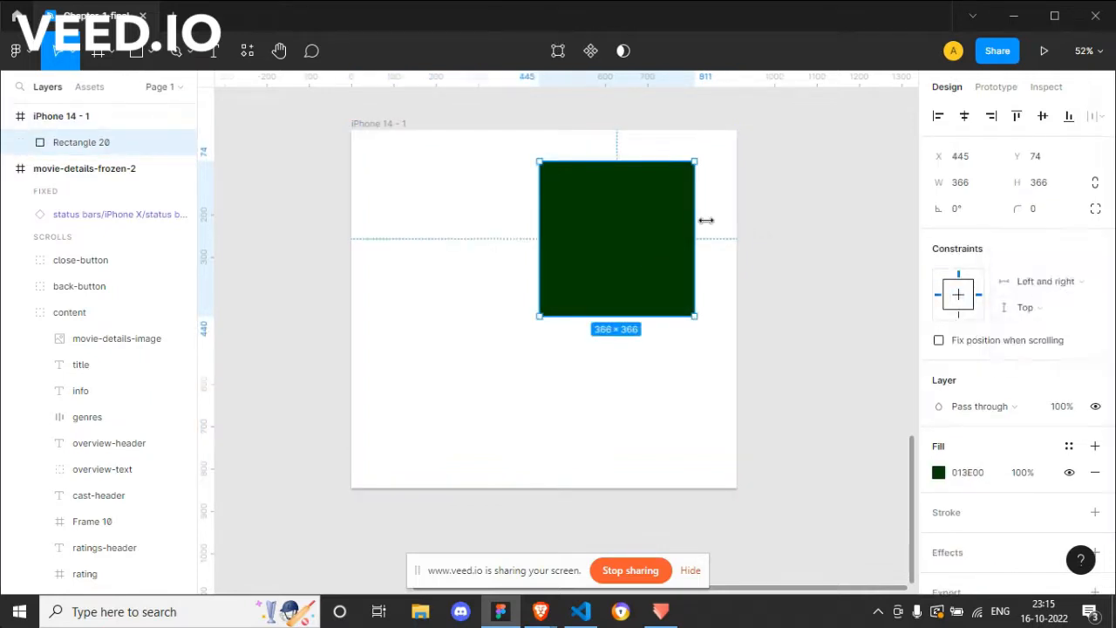
key("alt")
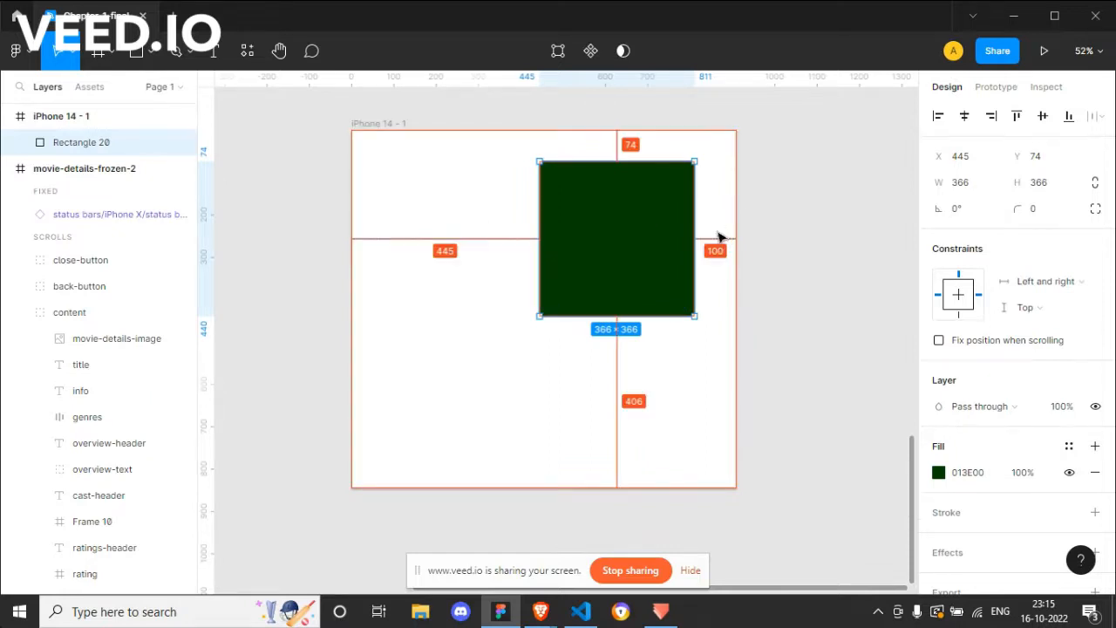
Step: Shrink the frame from its lower-right corner and check the edge distances of the square constrained left and right
left_click(393, 123)
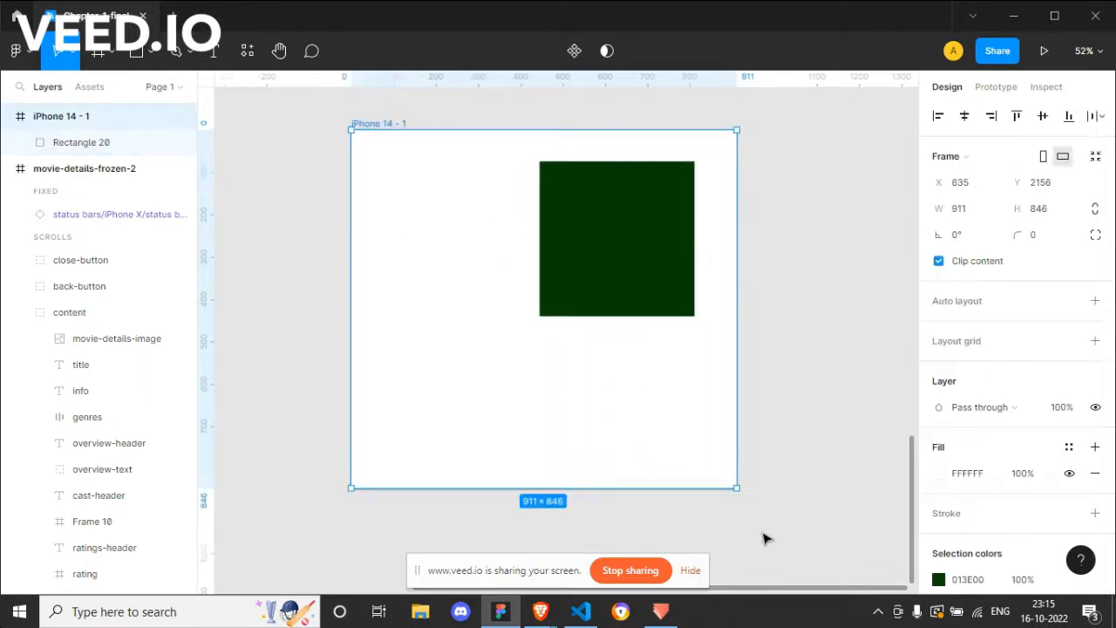
left_click_drag(735, 490, 660, 447)
left_click(597, 261)
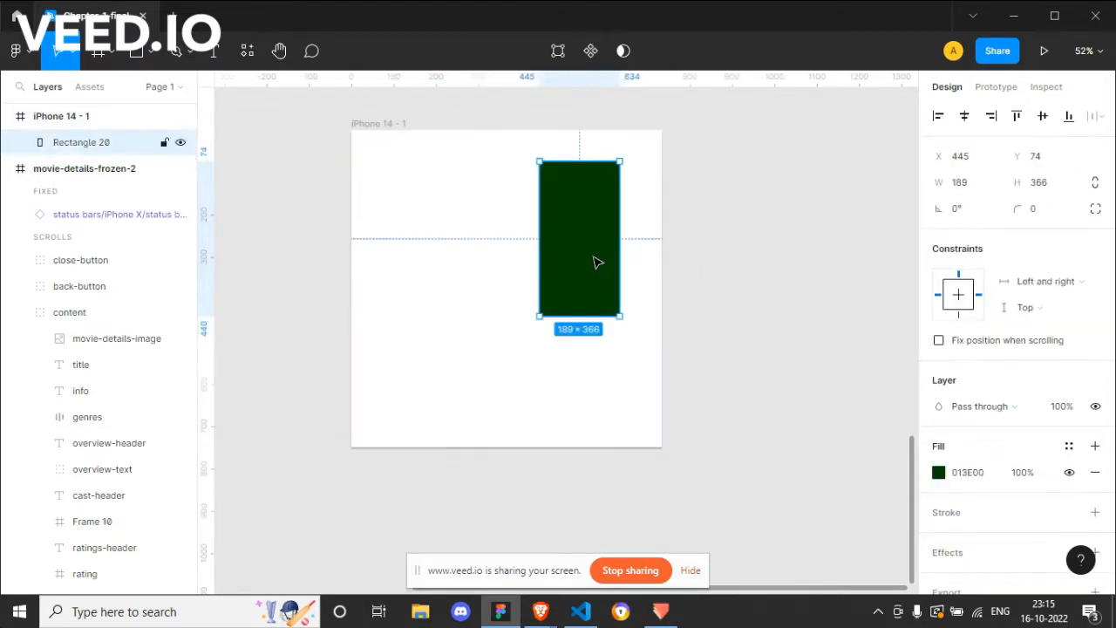
key("alt")
Step: Set the green rectangle's horizontal constraint to Center
left_click(1045, 286)
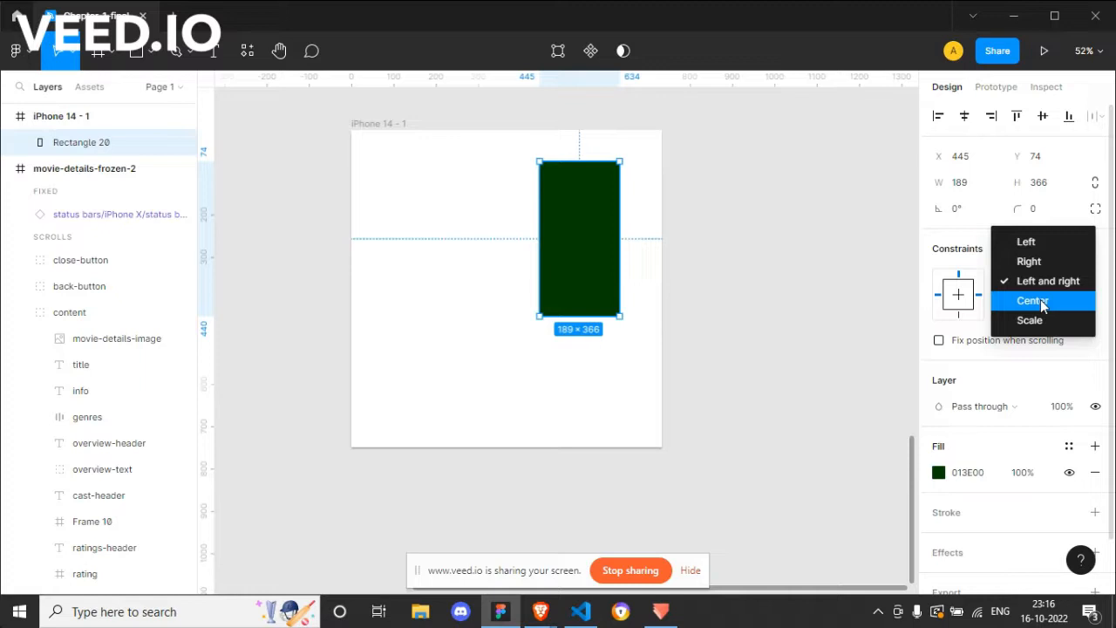
left_click(1043, 302)
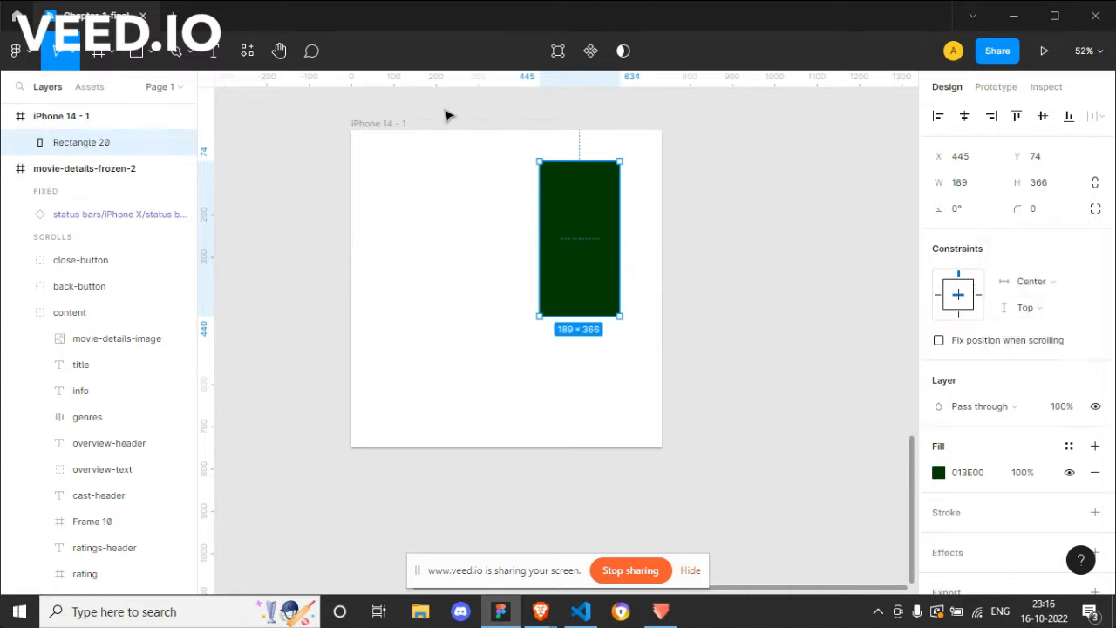
Step: Enlarge the frame to about 1019 × 724 and check the edge distances of the center-constrained green rectangle
left_click(388, 123)
left_click_drag(664, 447, 782, 436)
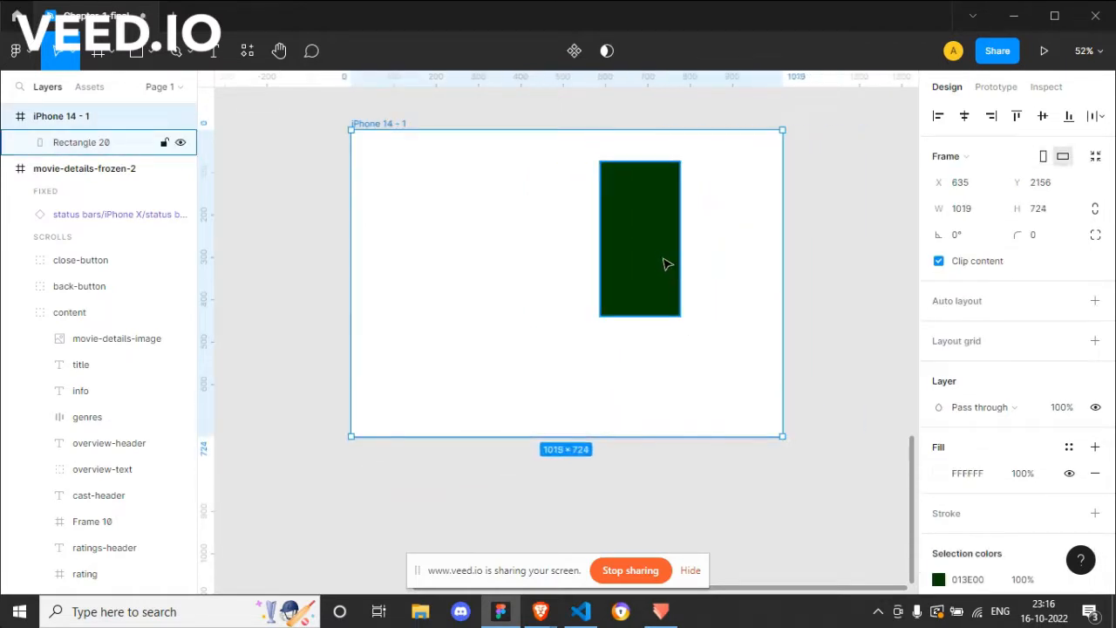
left_click(668, 265)
key("alt")
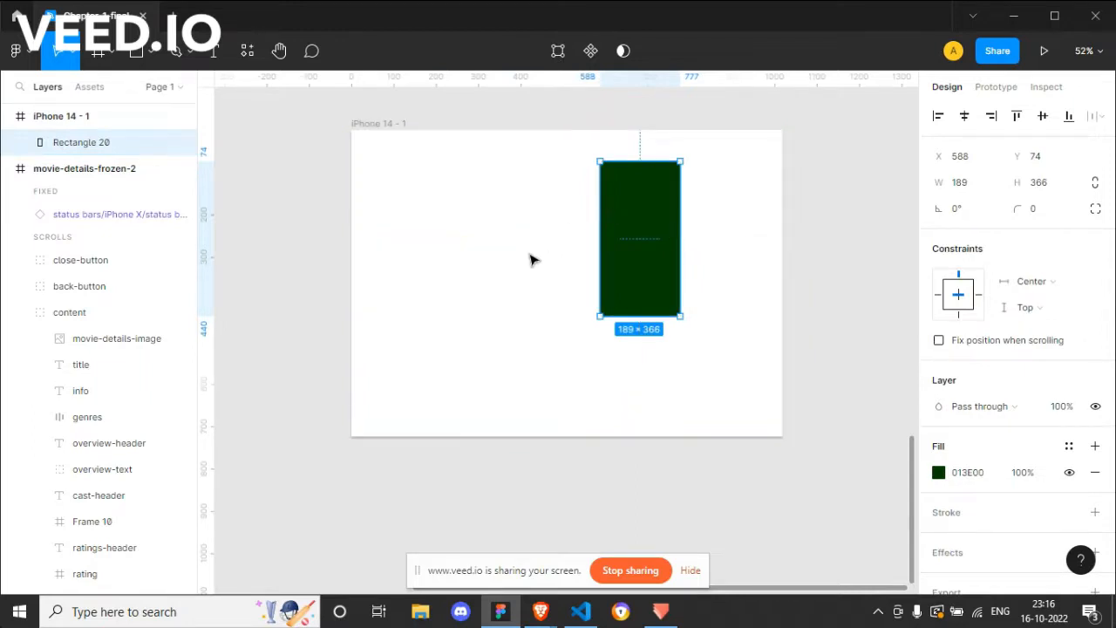
Step: Draw a small grey rectangle about 70 × 26 in the frame and align it to the frame's horizontal and vertical center
key("r")
left_click_drag(537, 247, 568, 261)
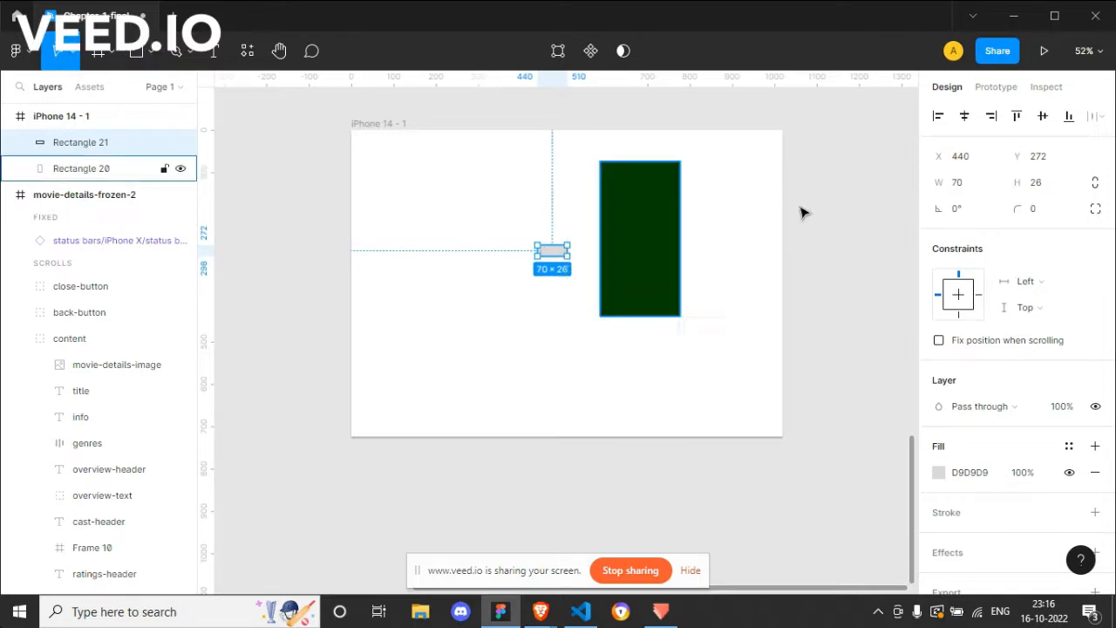
left_click(965, 116)
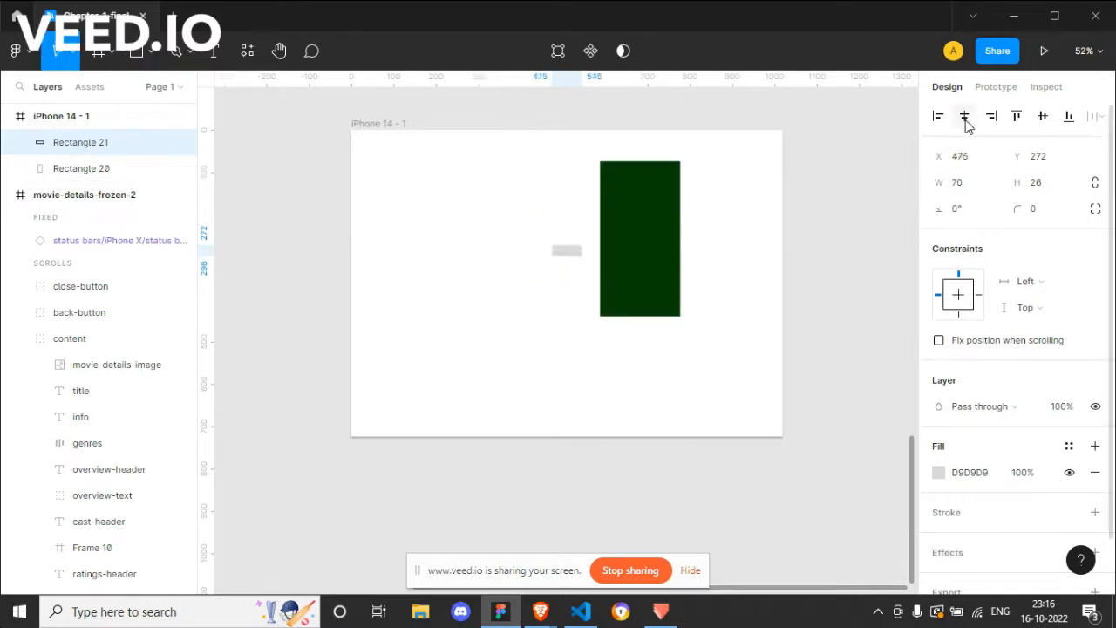
left_click(1044, 117)
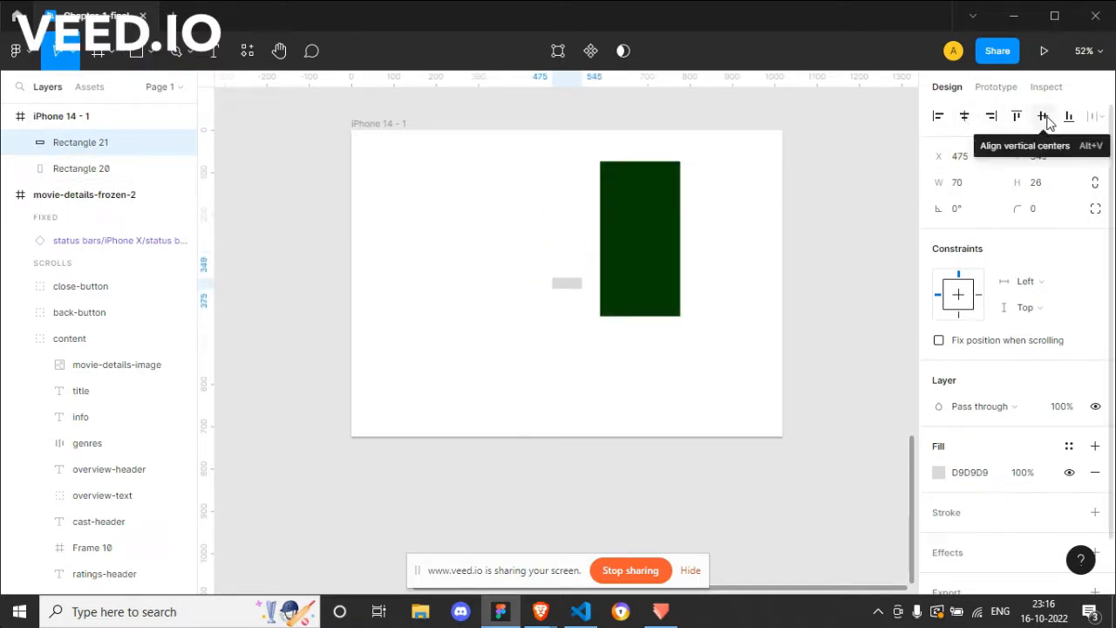
Step: Shrink the frame from its lower-right corner to about 510 × 684
left_click(630, 255)
key("Escape")
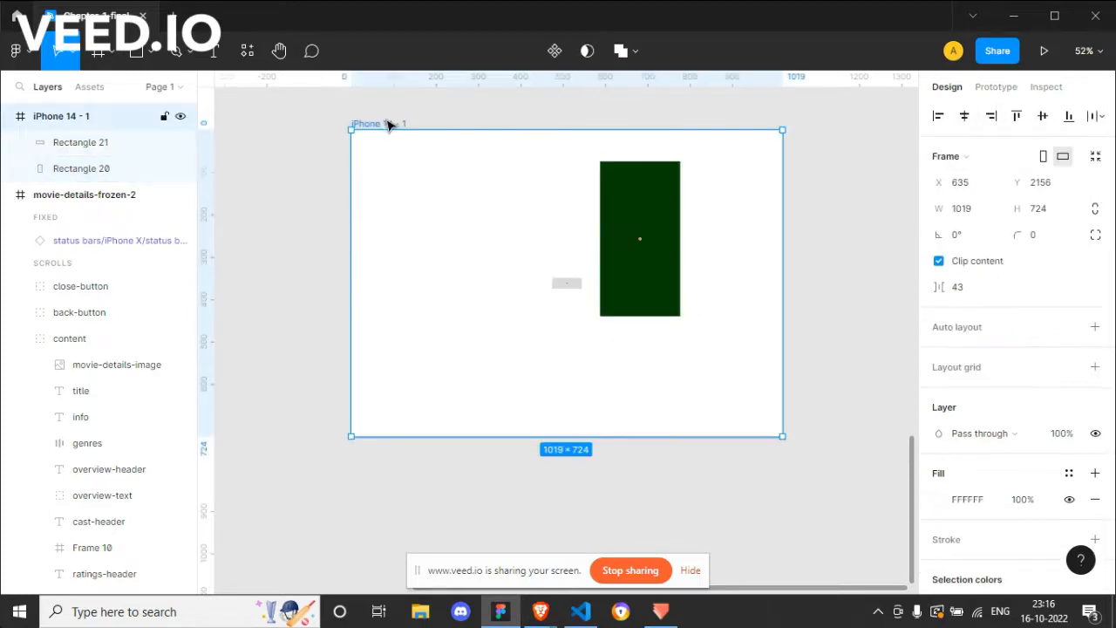
left_click_drag(782, 437, 567, 419)
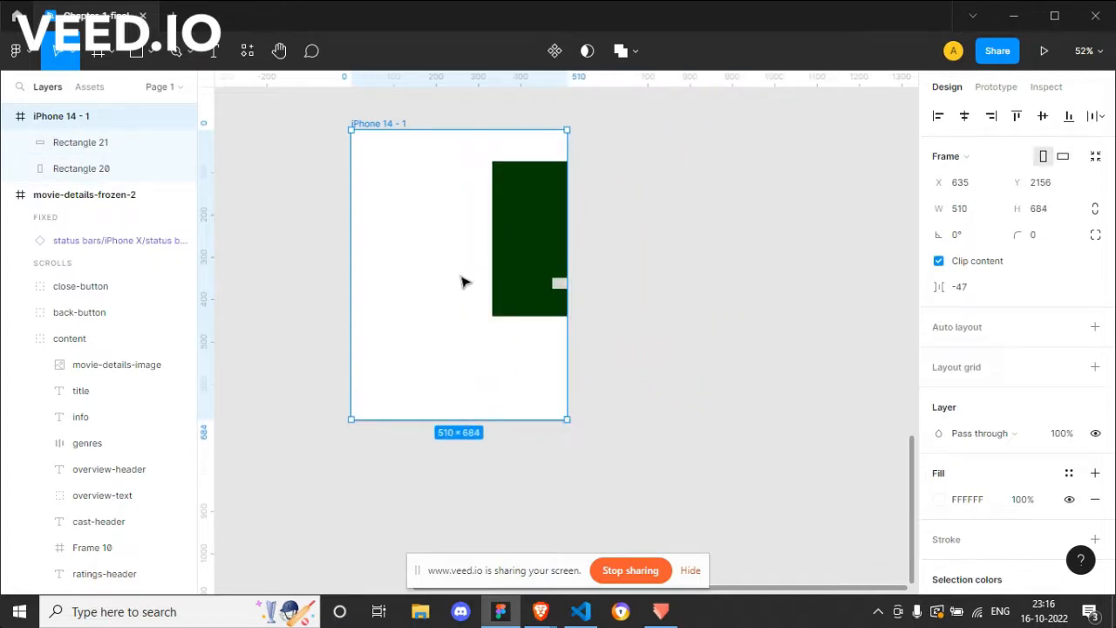
Step: Delete the small grey rectangle and enlarge the frame to about 1127 × 799
left_click(560, 288)
key("Delete")
left_click(389, 123)
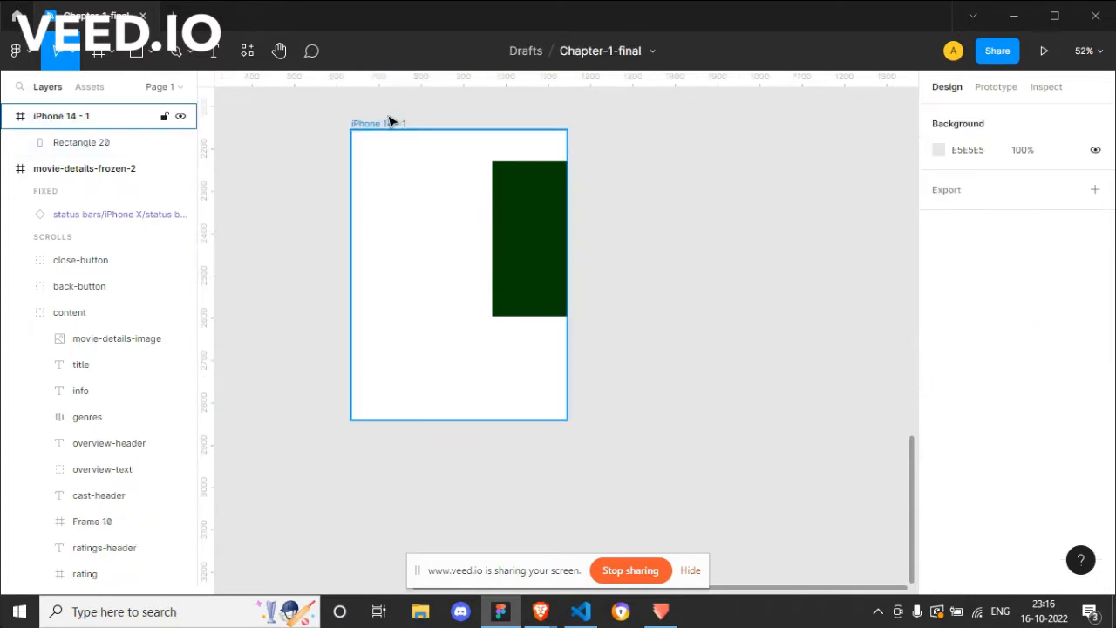
left_click_drag(567, 419, 829, 469)
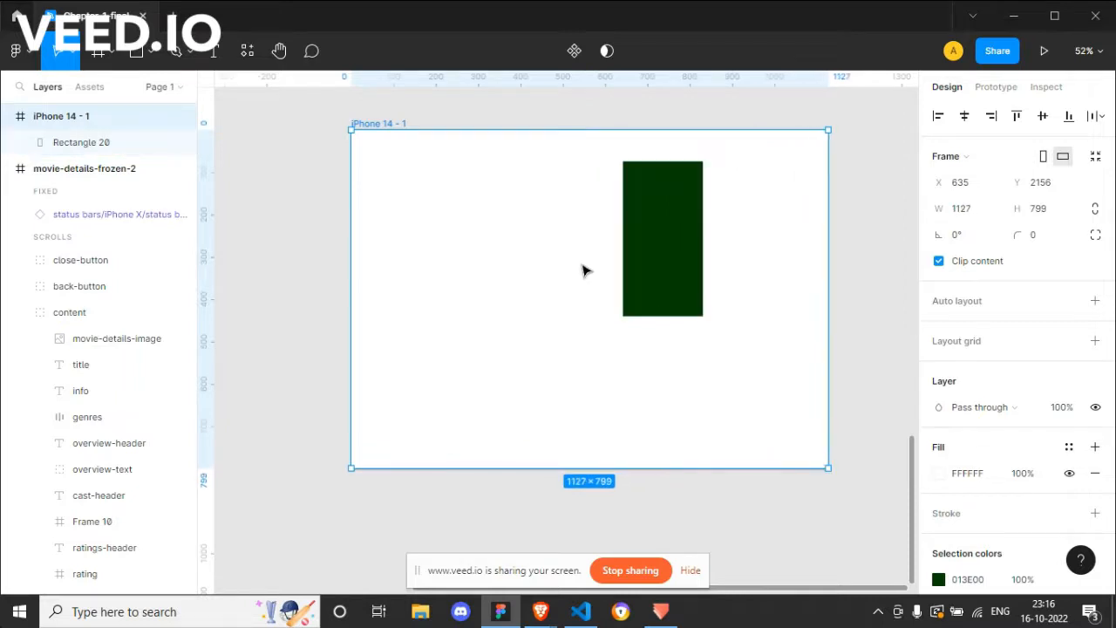
key("r")
left_click_drag(531, 267, 563, 285)
key("Delete")
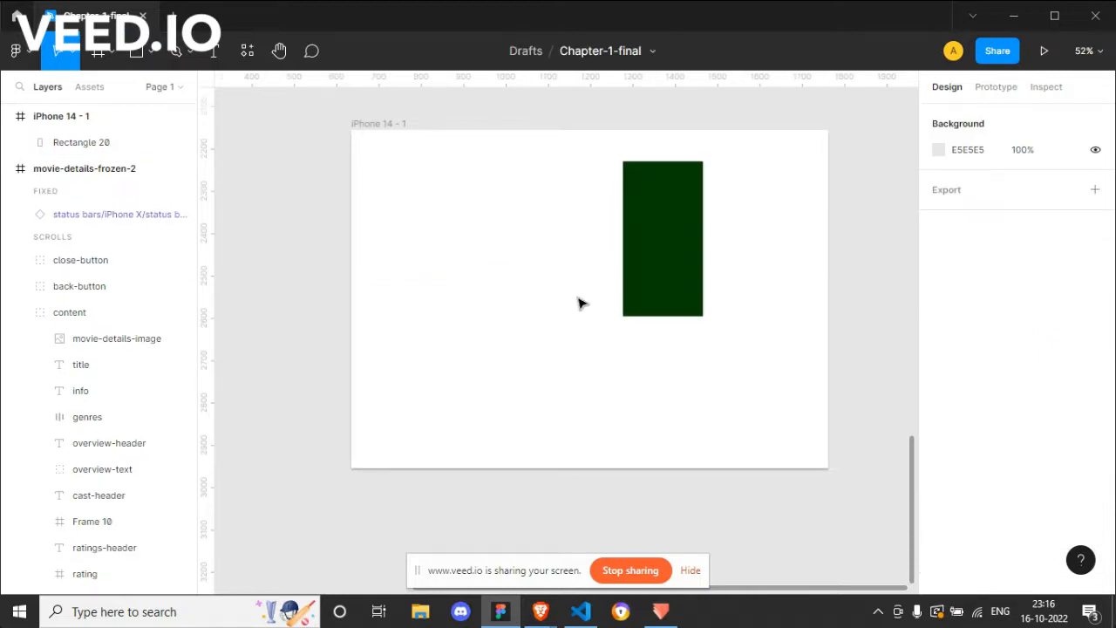
Step: Shrink the frame to about 720 × 641 and inspect the center-constrained green rectangle against its frame
left_click(644, 227)
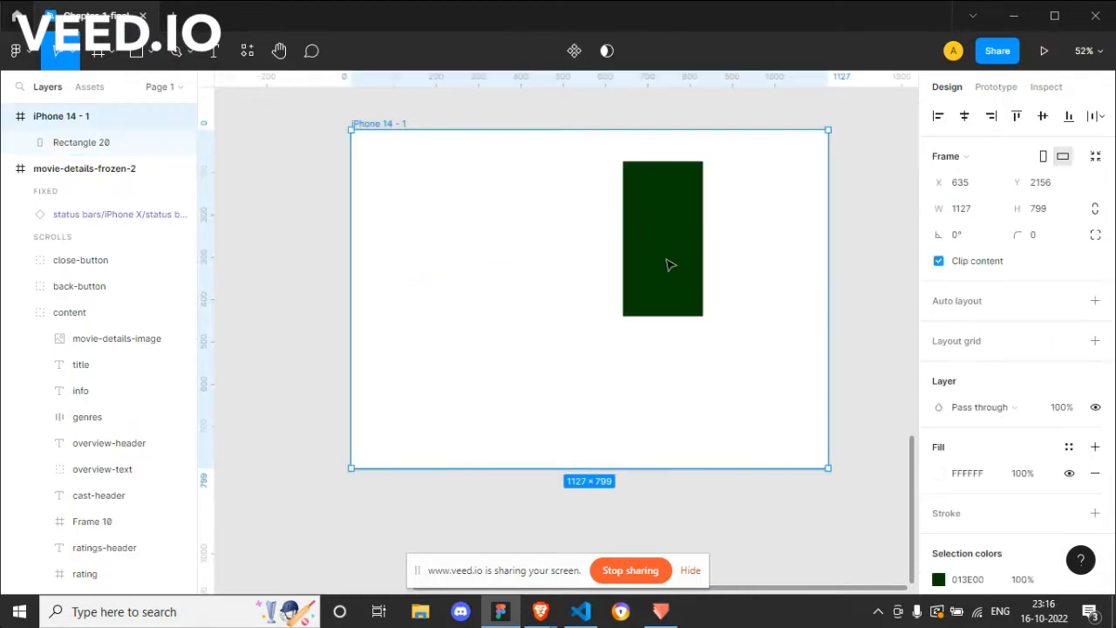
left_click(668, 262)
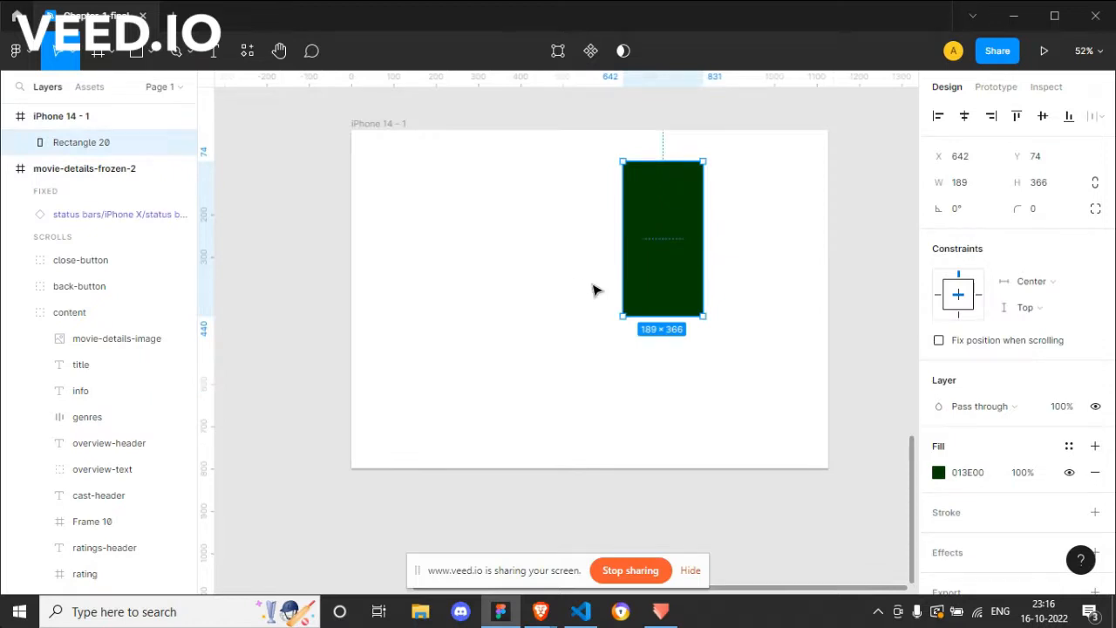
left_click(388, 123)
left_click_drag(829, 468, 656, 401)
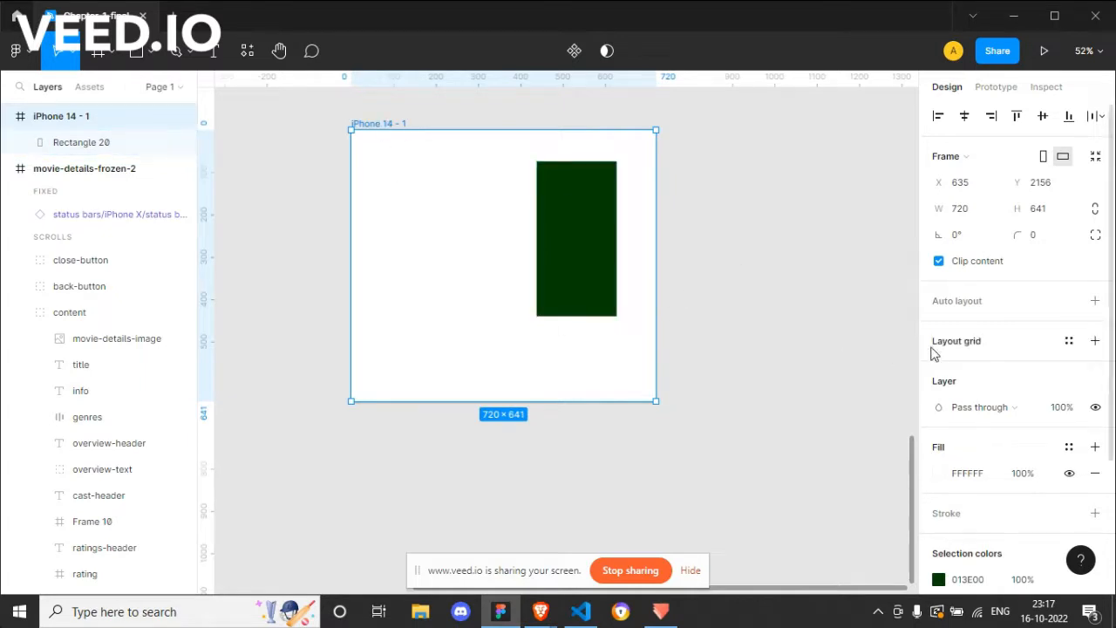
left_click(578, 253)
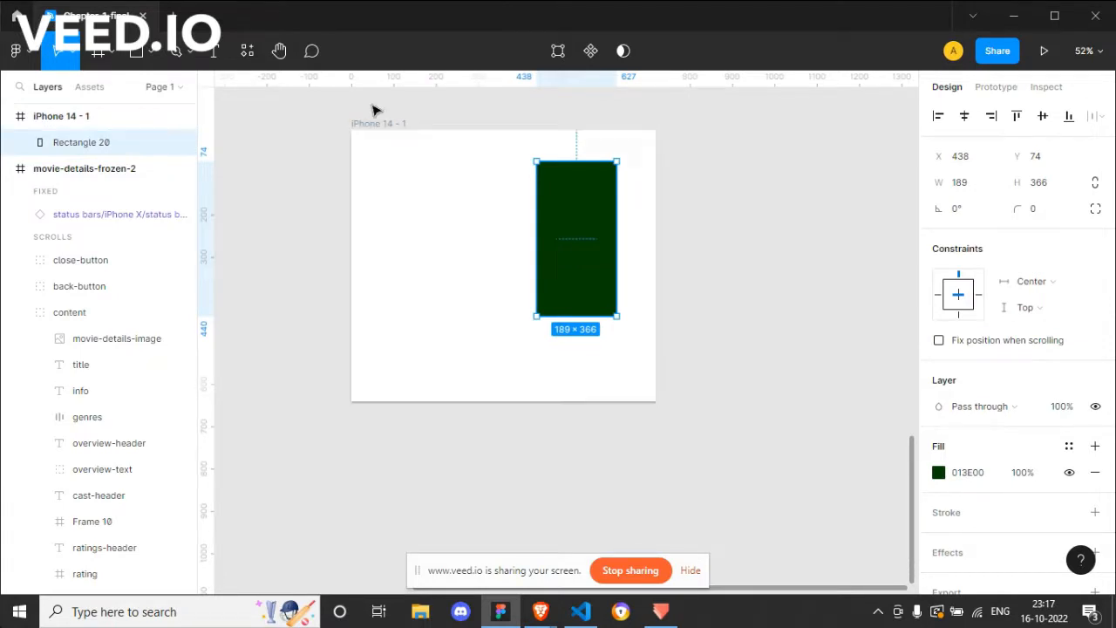
left_click(384, 126)
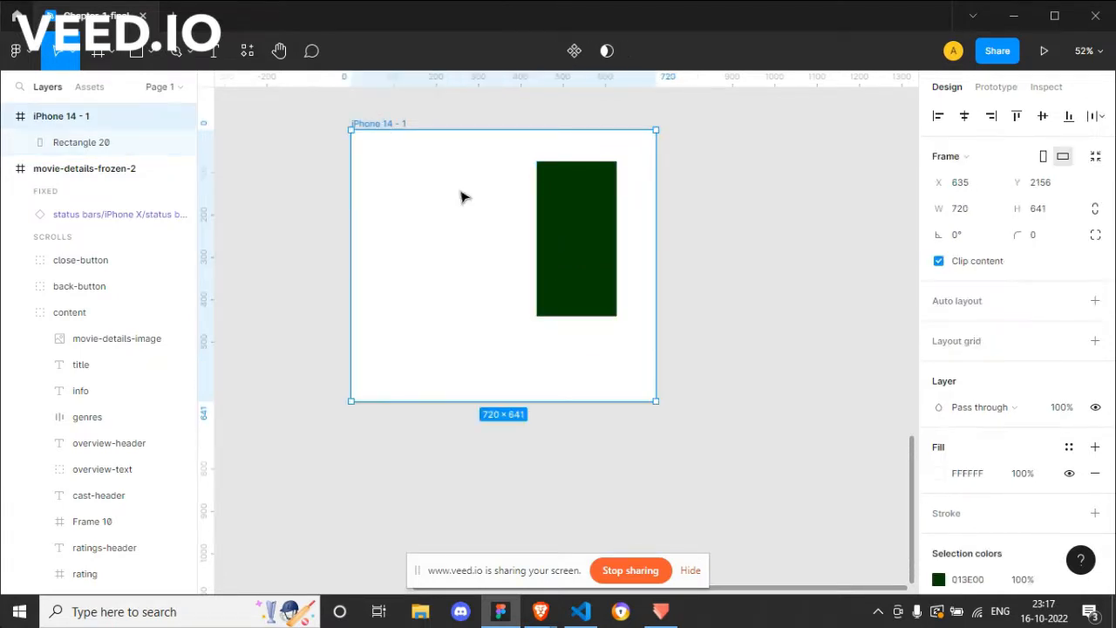
left_click(596, 272)
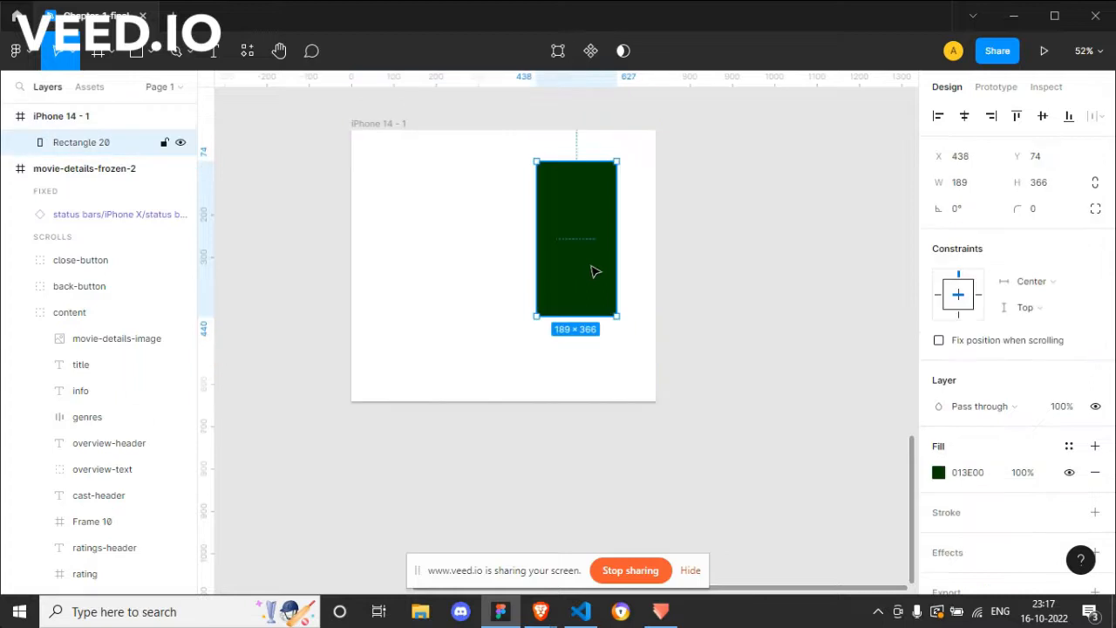
left_click(379, 123)
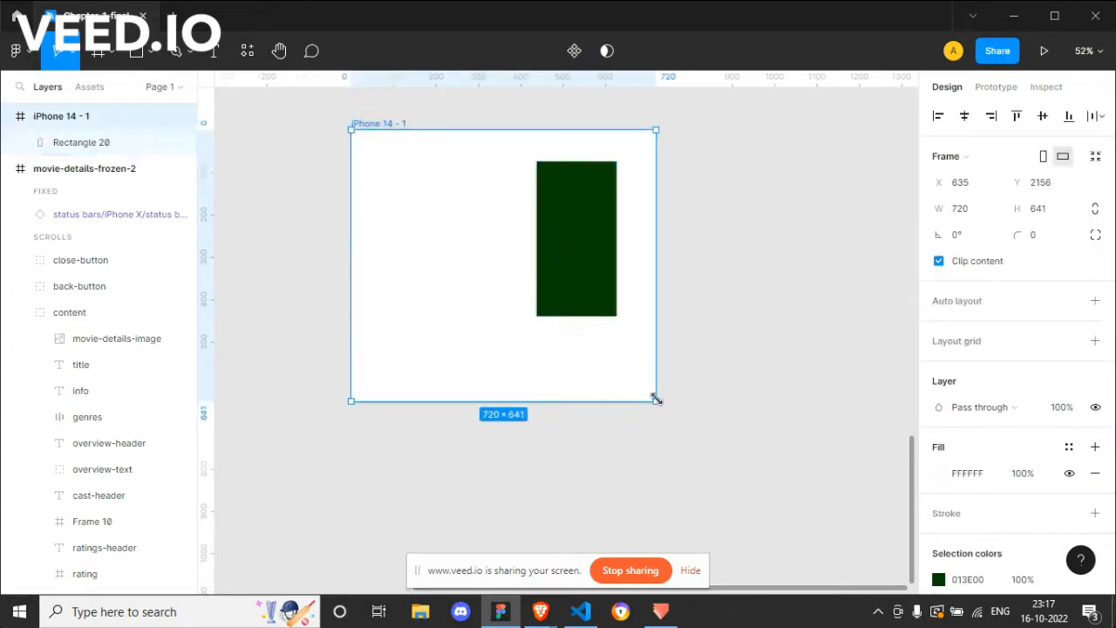
Step: Set the green rectangle's horizontal constraint to Scale
left_click(599, 273)
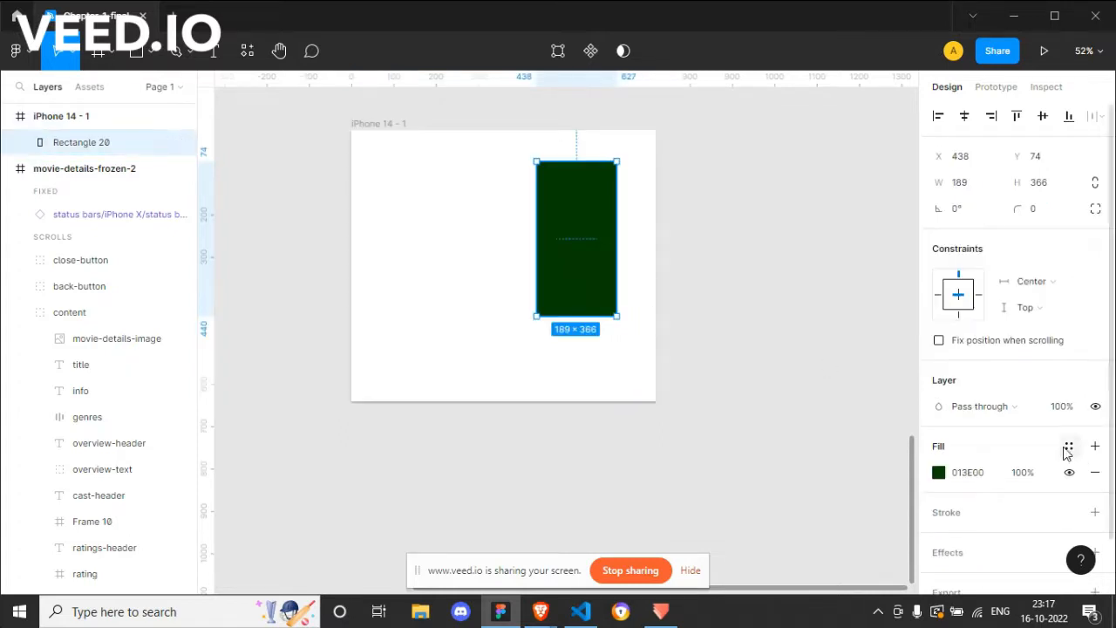
left_click(1036, 291)
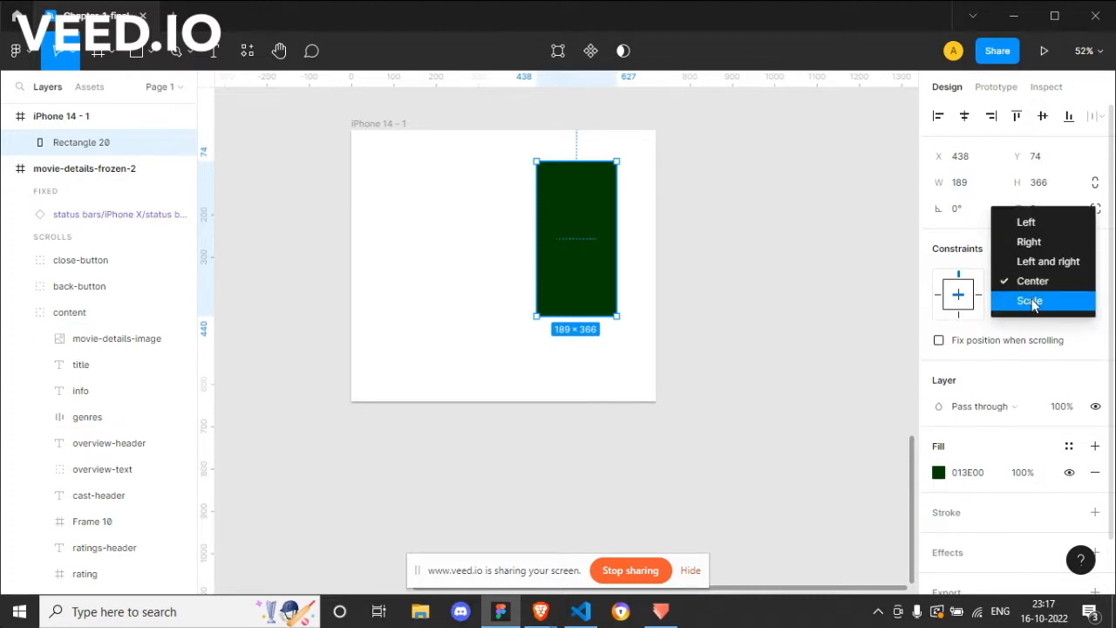
left_click(1030, 301)
Step: Enlarge the frame to about 1071 × 714 and check the scale-constrained rectangle's distances to the frame's edges
left_click(389, 124)
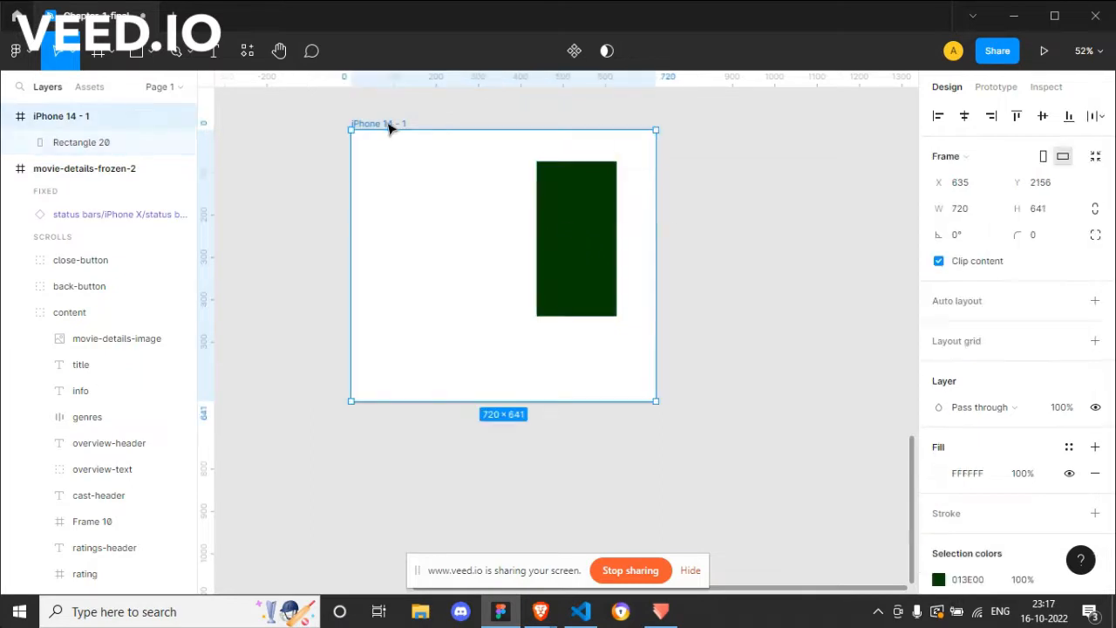
left_click_drag(655, 402, 772, 432)
left_click(673, 271)
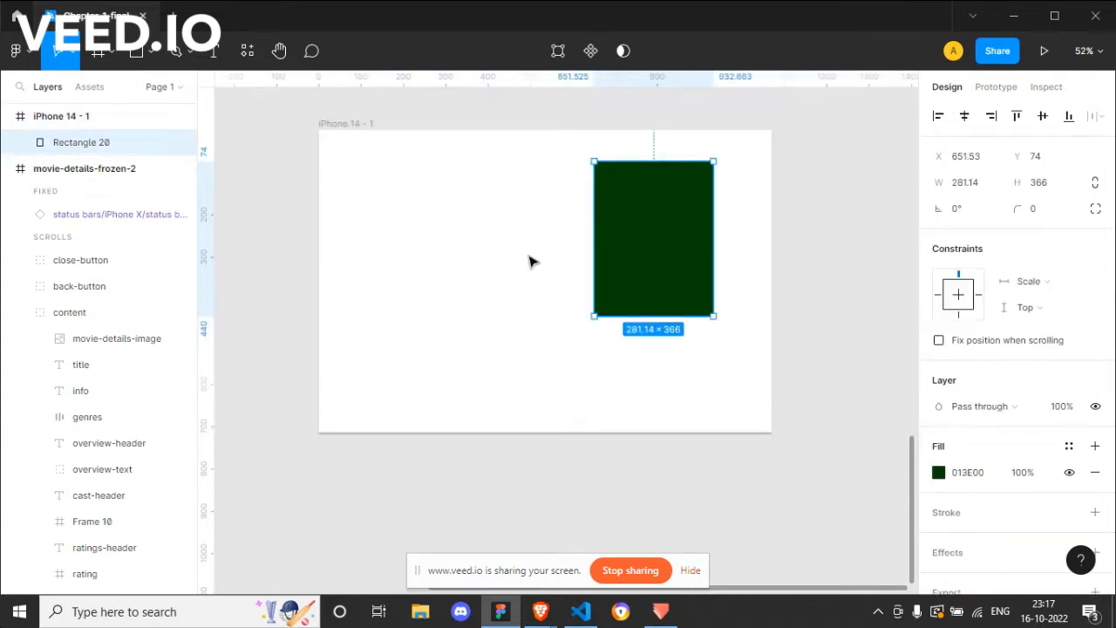
key("alt")
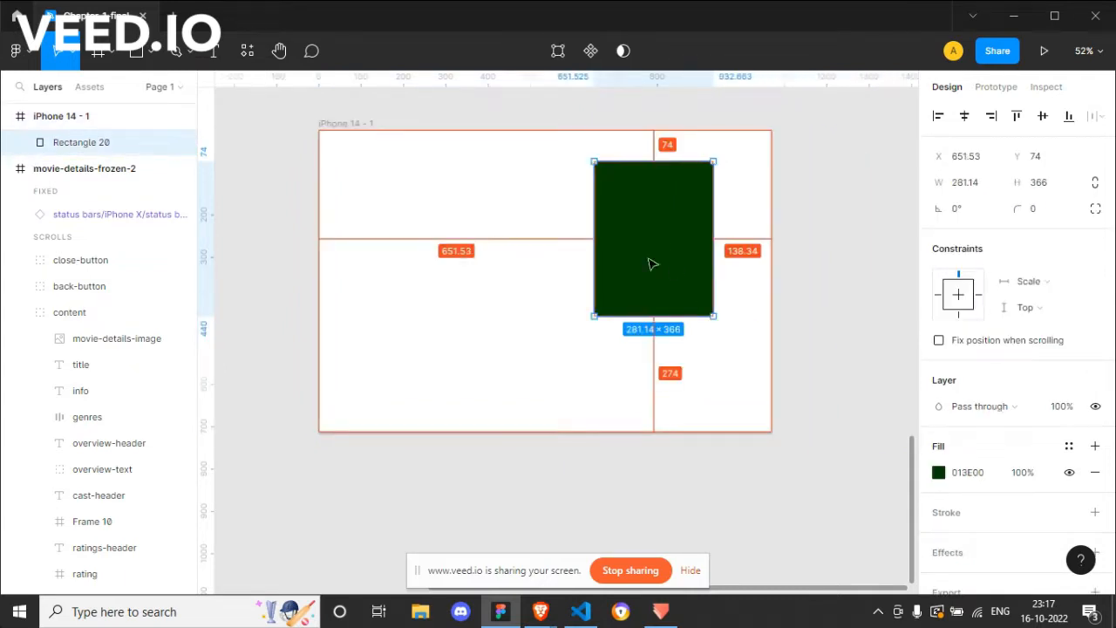
key("alt")
Step: Resize the frame to about 1133 × 603 and then enlarge it to about 1264 × 846
left_click(361, 123)
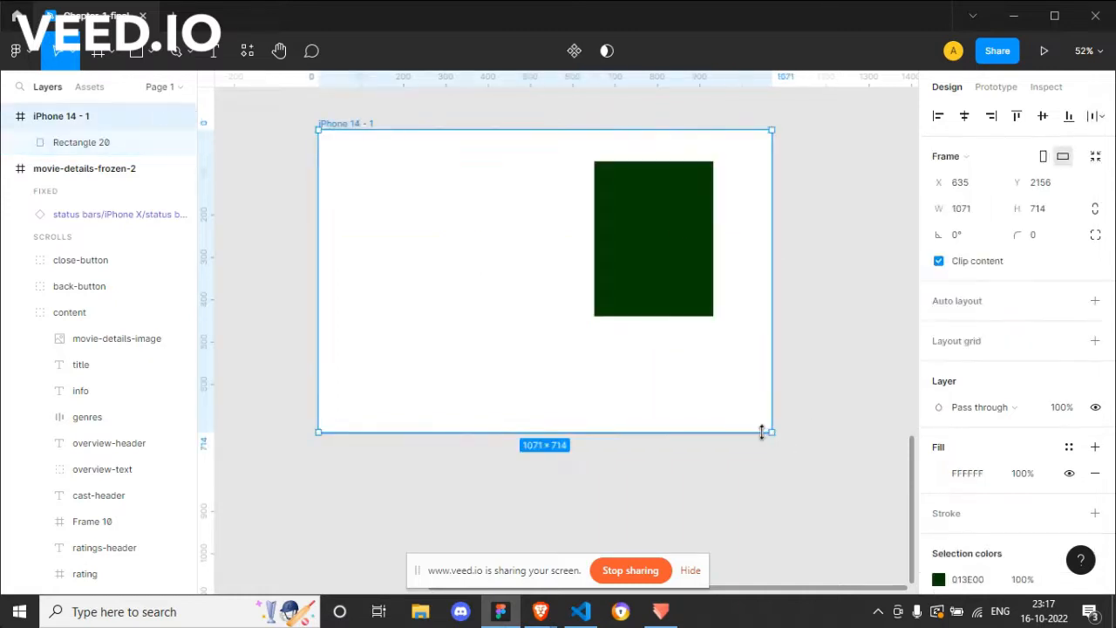
left_click_drag(771, 429, 798, 384)
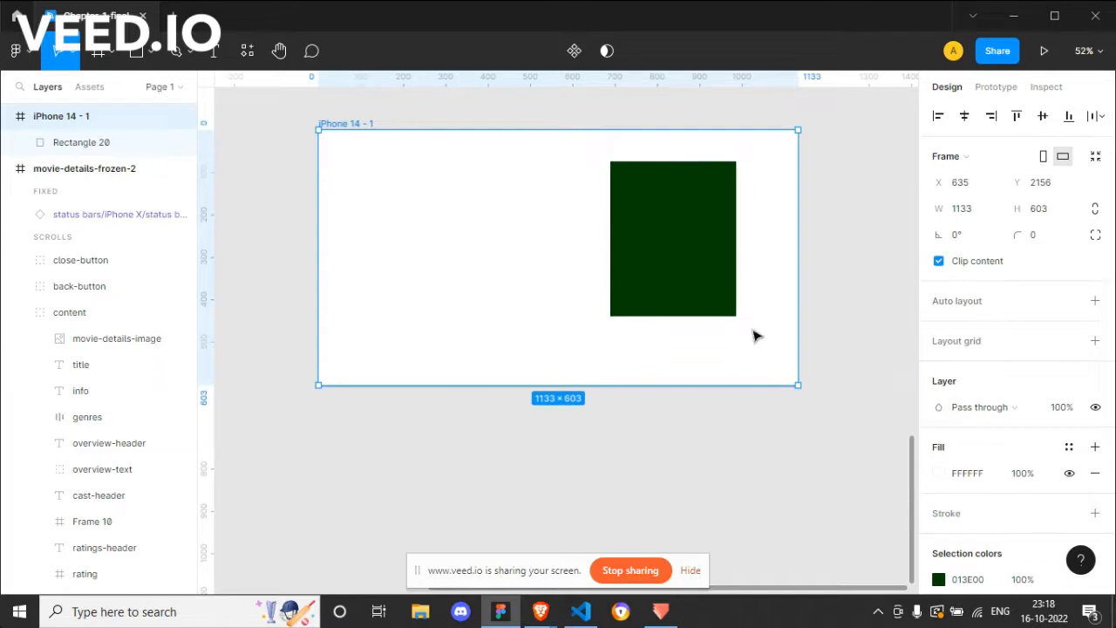
left_click_drag(798, 385, 854, 490)
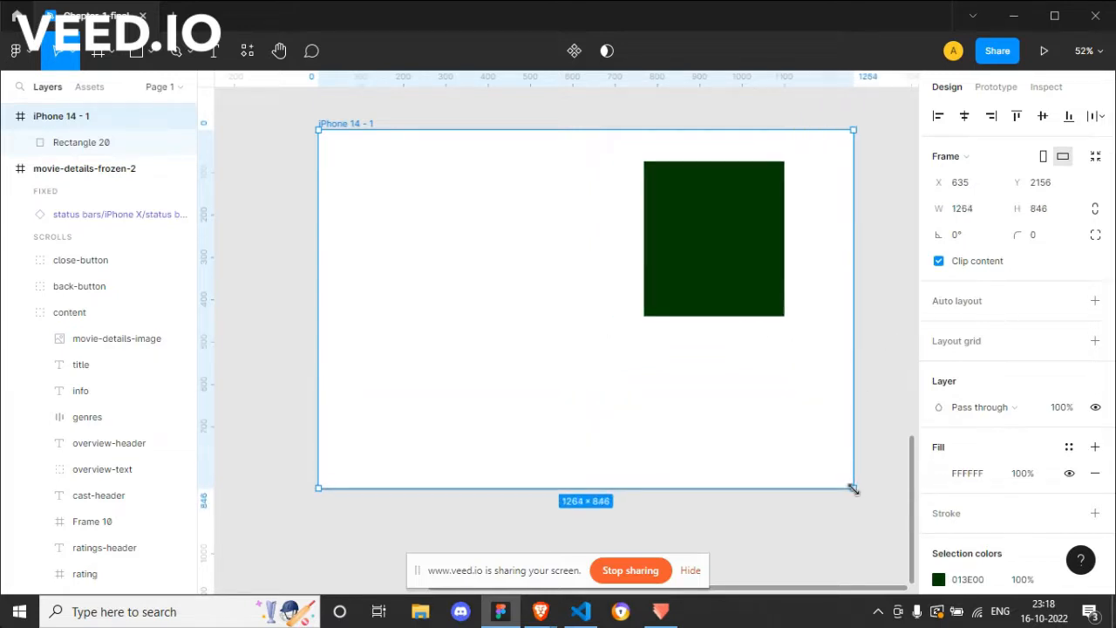
Step: Set the green rectangle's horizontal constraint to Left and move it to about X 310, Y 130 in the frame
left_click(737, 239)
left_click(939, 295)
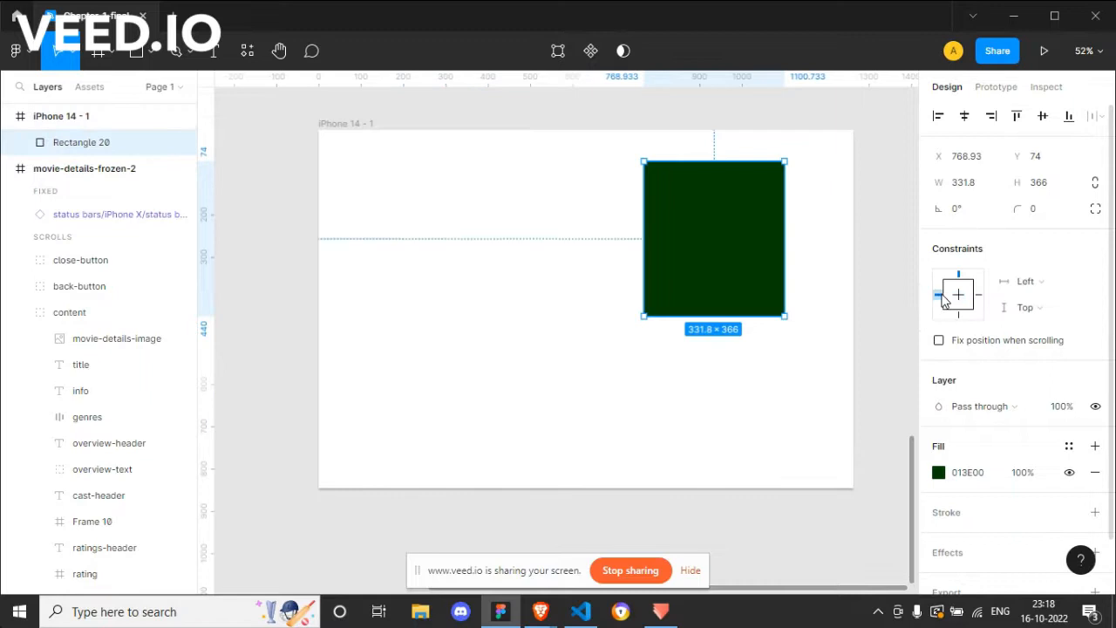
left_click_drag(779, 238, 570, 267)
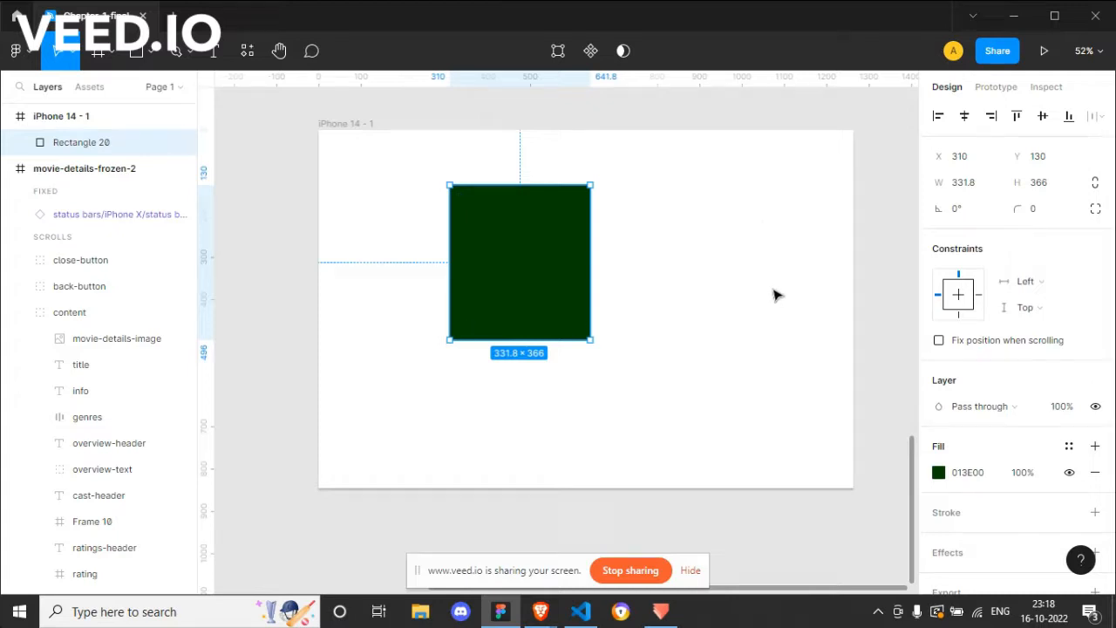
key("r")
left_click_drag(665, 237, 761, 335)
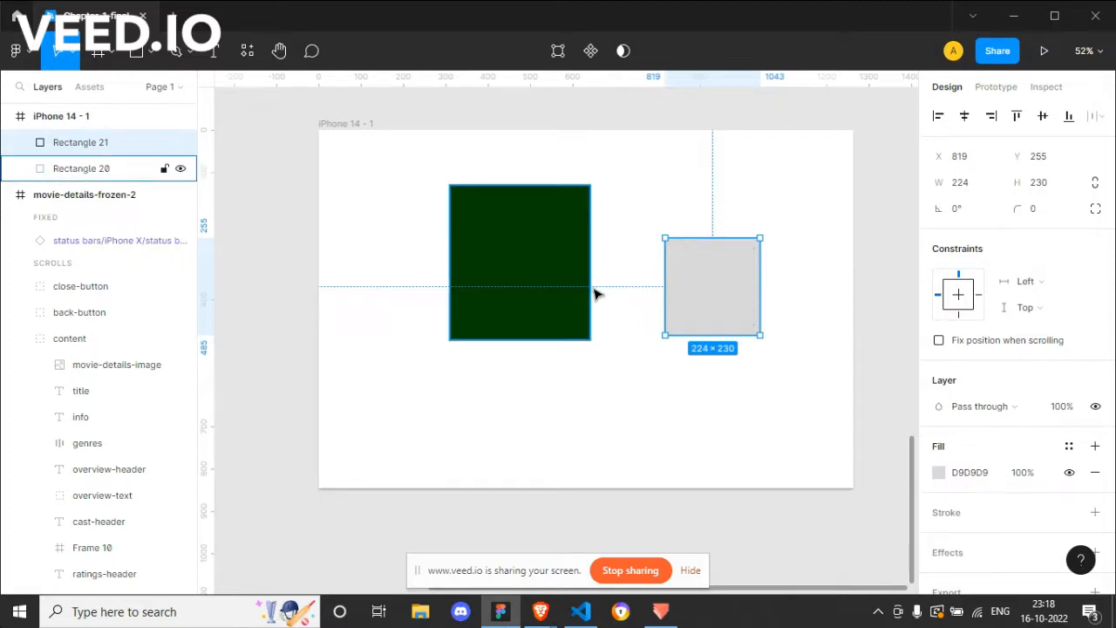
key("Delete")
Step: Set the green rectangle's vertical constraint to Bottom and lower the frame's top edge to a height of about 751
left_click(550, 264)
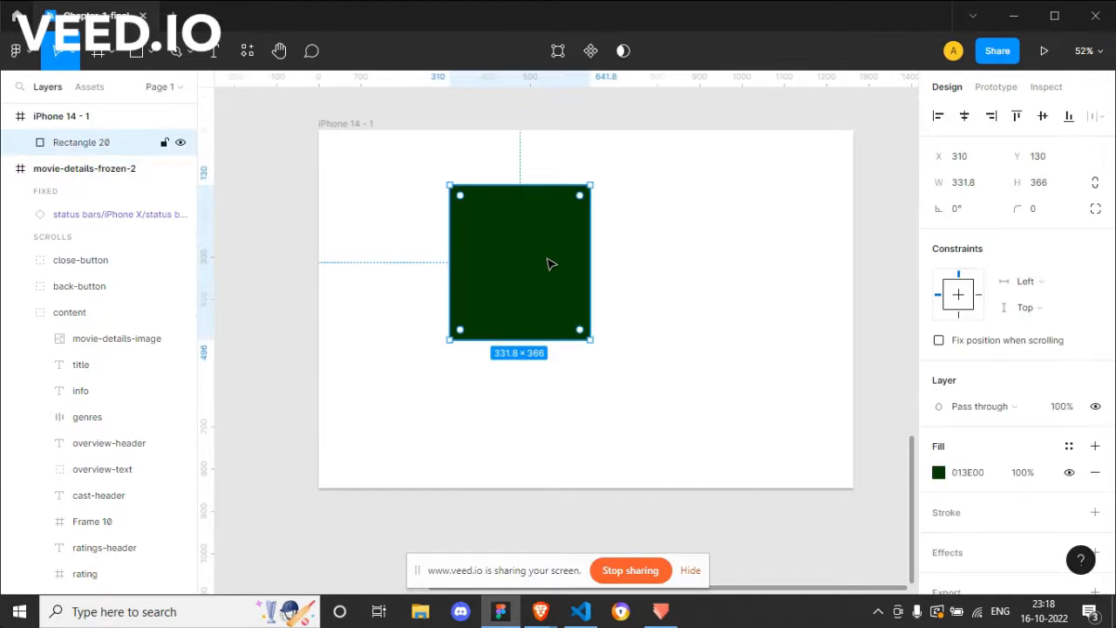
left_click(960, 316)
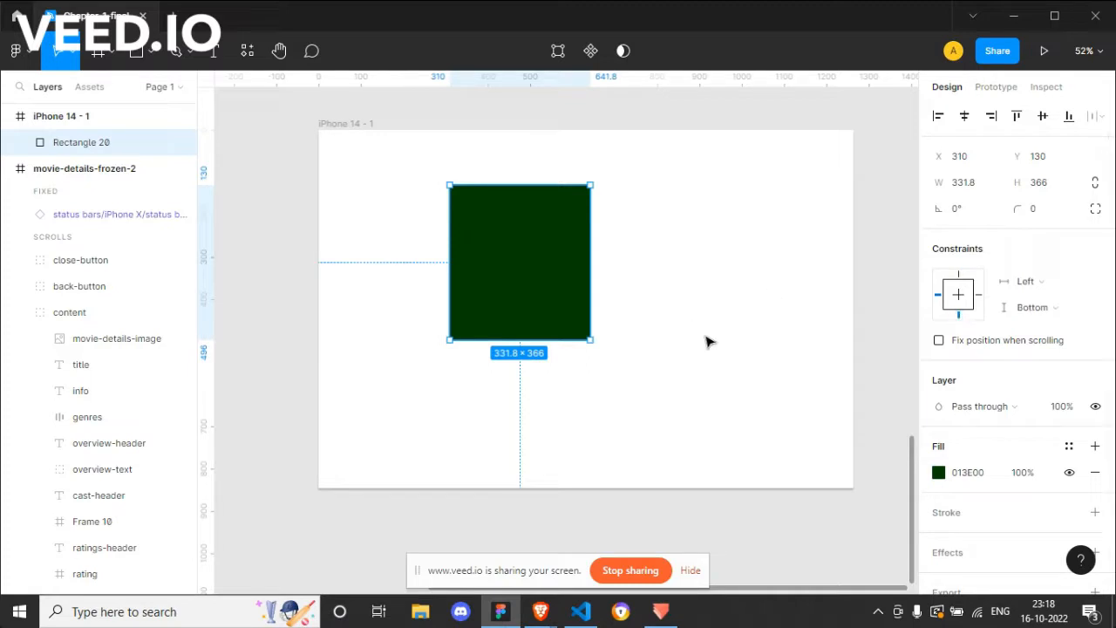
left_click(360, 124)
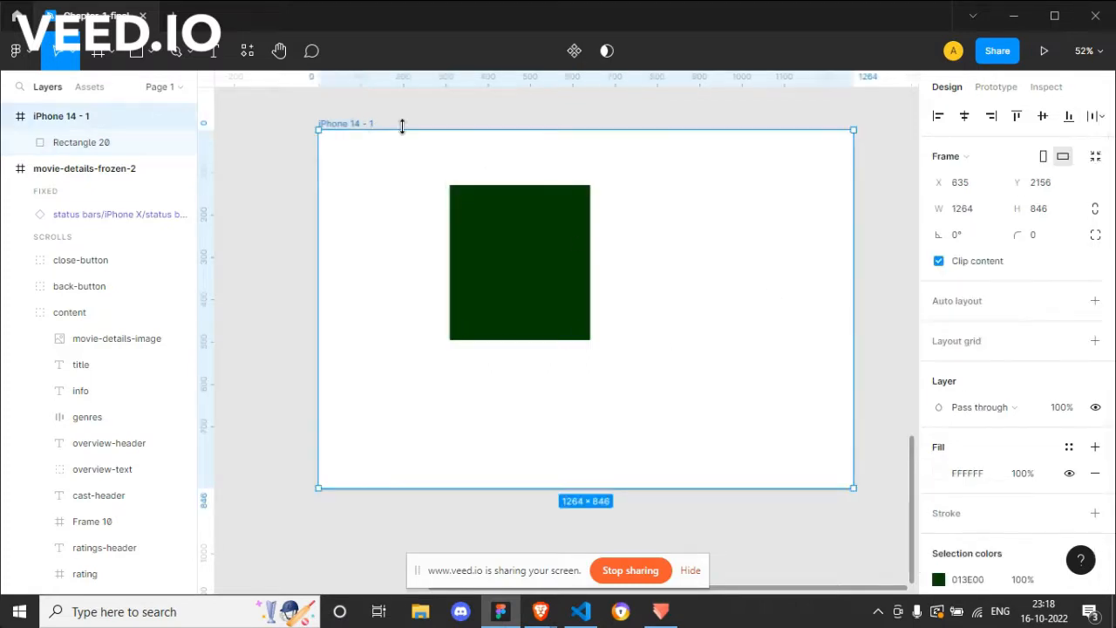
left_click_drag(399, 128, 399, 169)
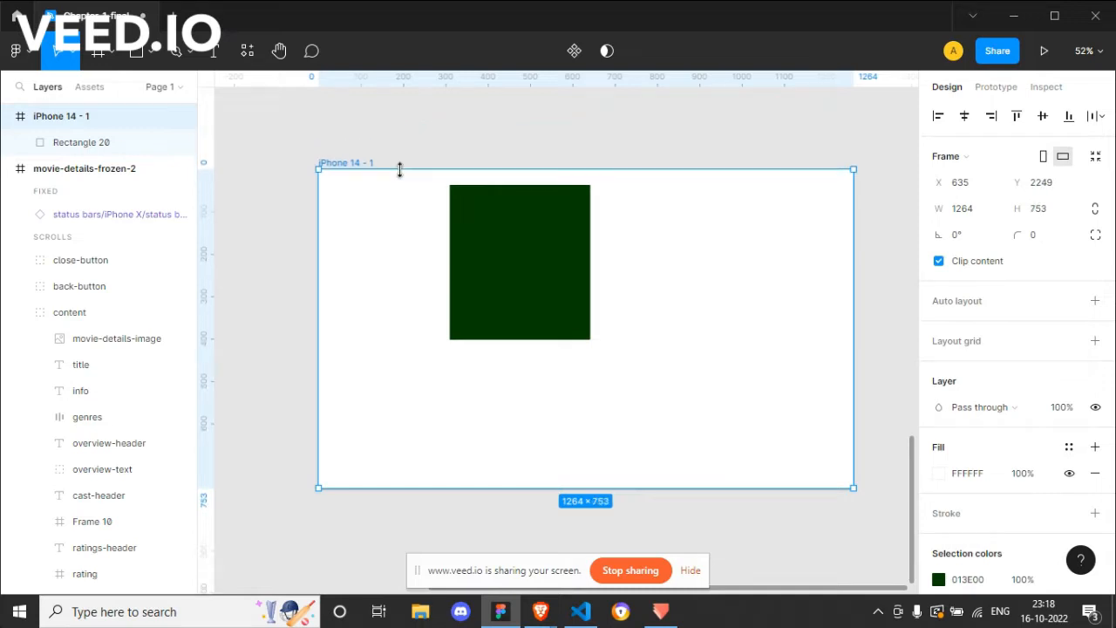
Step: Inspect the bottom-constrained rectangle and raise the frame's bottom edge to a height of about 477
left_click(504, 299)
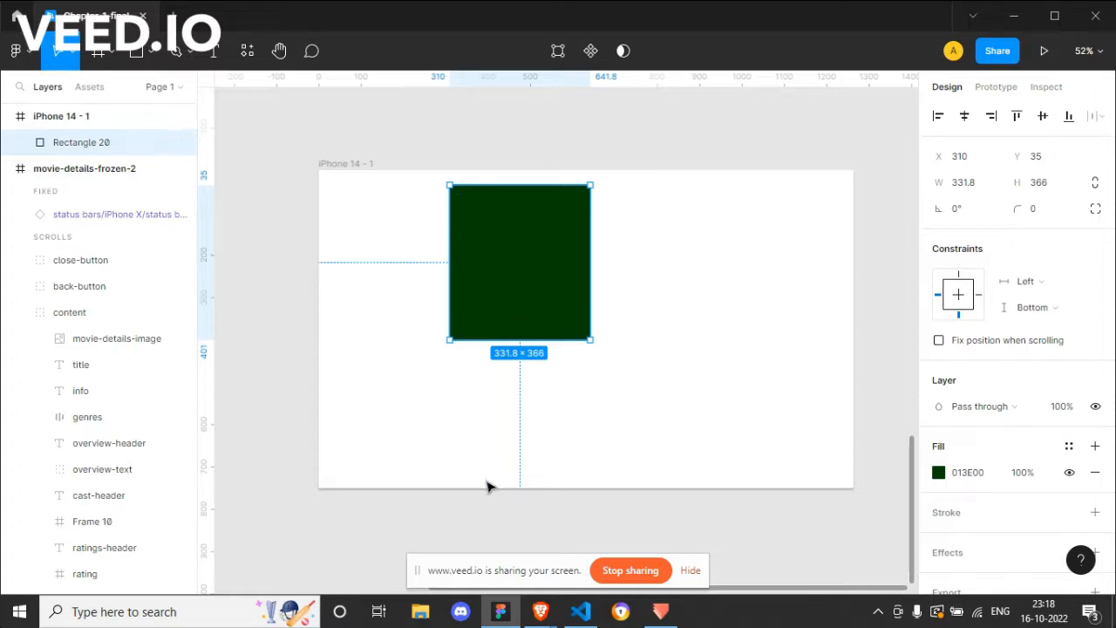
left_click(346, 166)
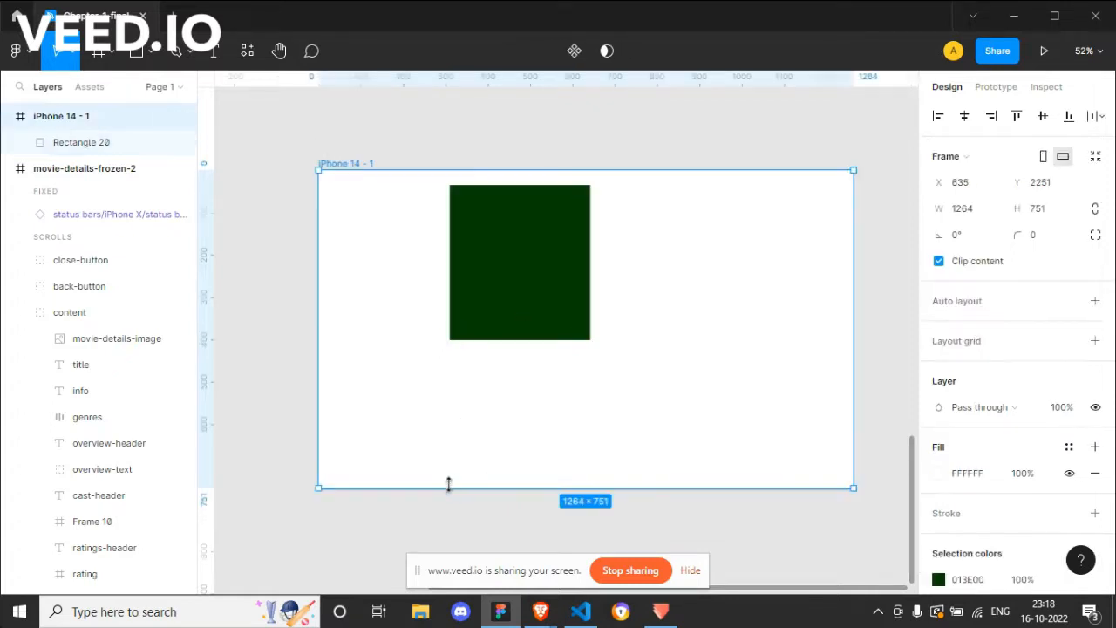
left_click_drag(443, 485, 478, 373)
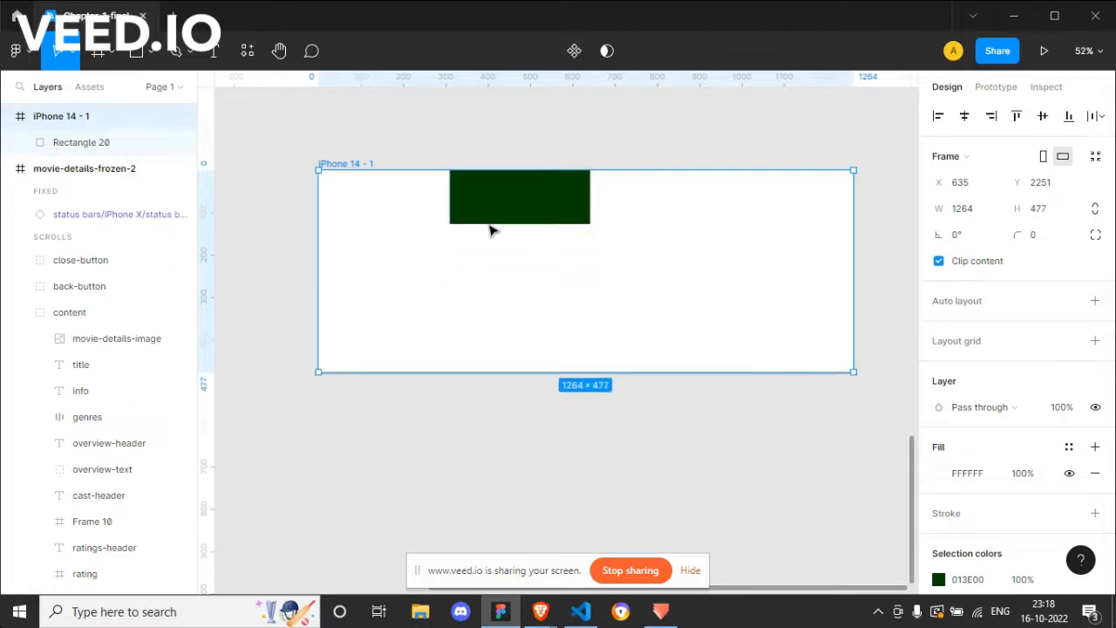
Step: Lower the frame's bottom edge to a height of about 824 and inspect the bottom-constrained green rectangle
left_click_drag(479, 371, 486, 519)
left_click(516, 298)
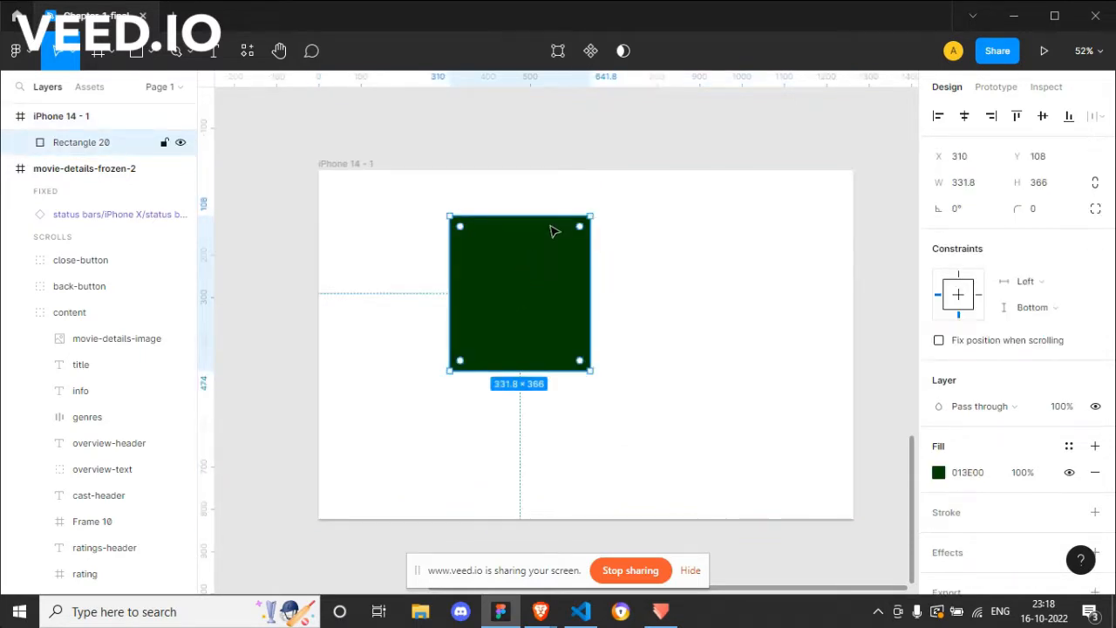
left_click(347, 169)
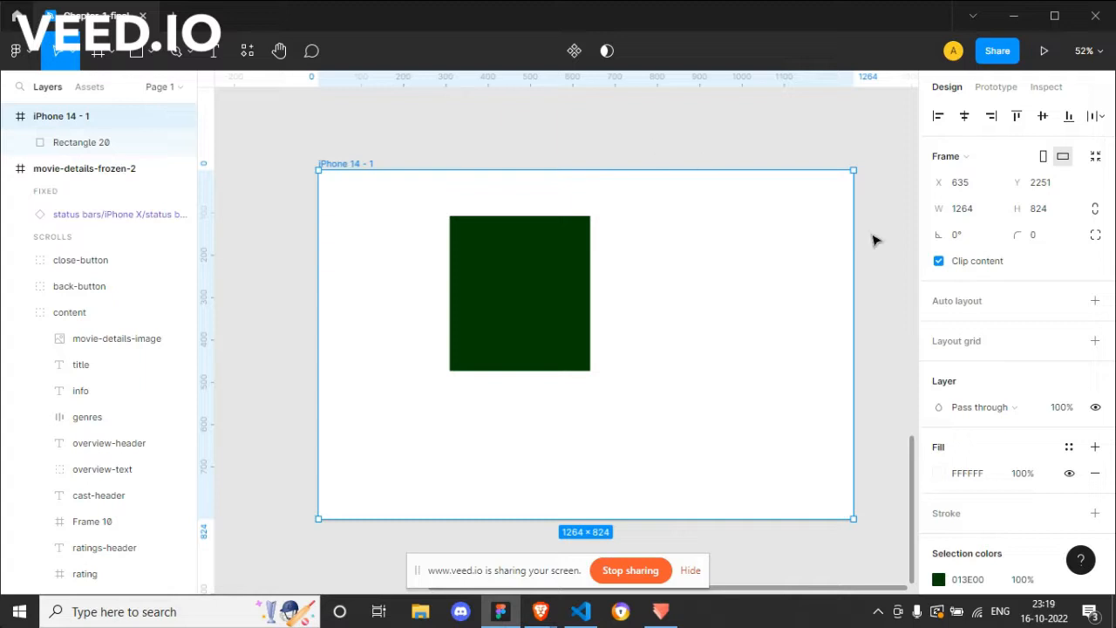
left_click(518, 298)
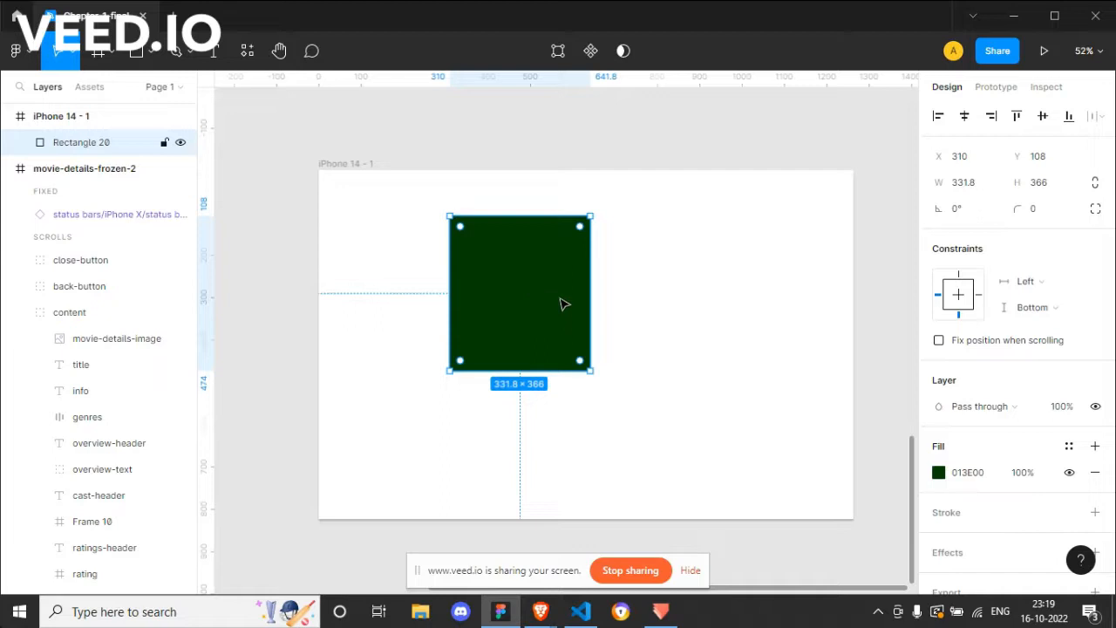
Step: Set the green rectangle's vertical constraint to Top and move it up to Y 100 in the frame
left_click(1034, 310)
left_click(1042, 308)
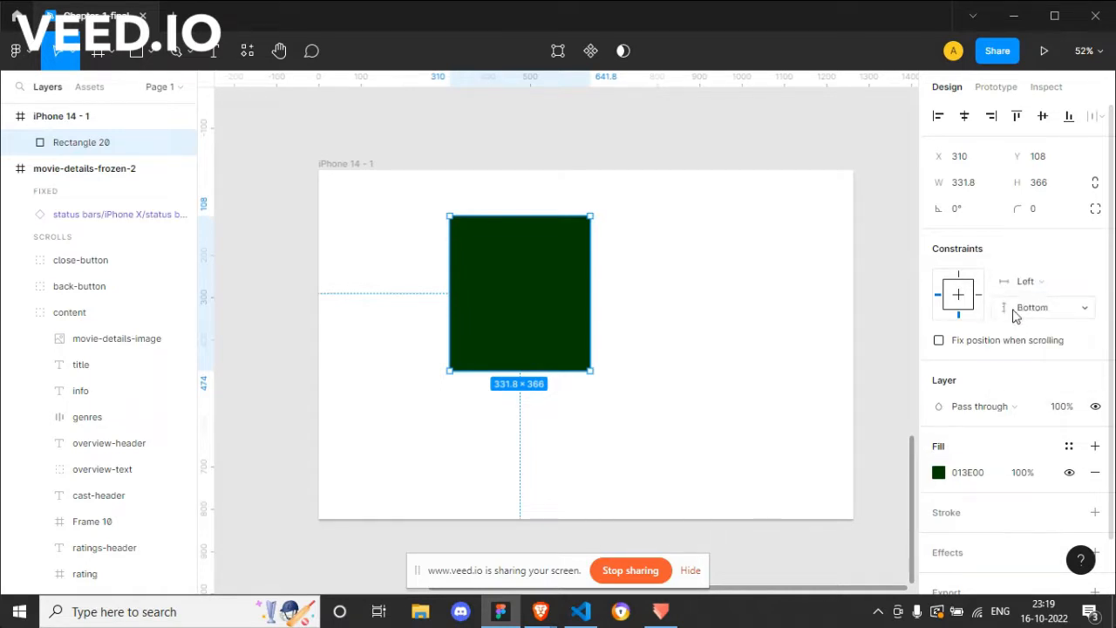
left_click(1010, 312)
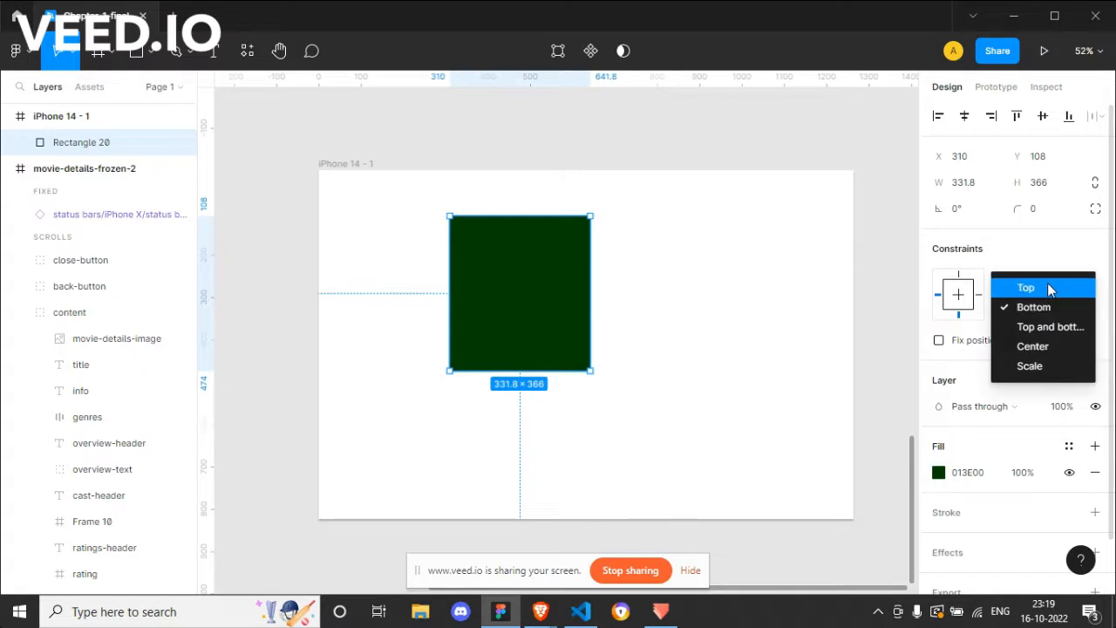
left_click(1049, 288)
left_click(361, 165)
left_click(514, 228)
key("alt")
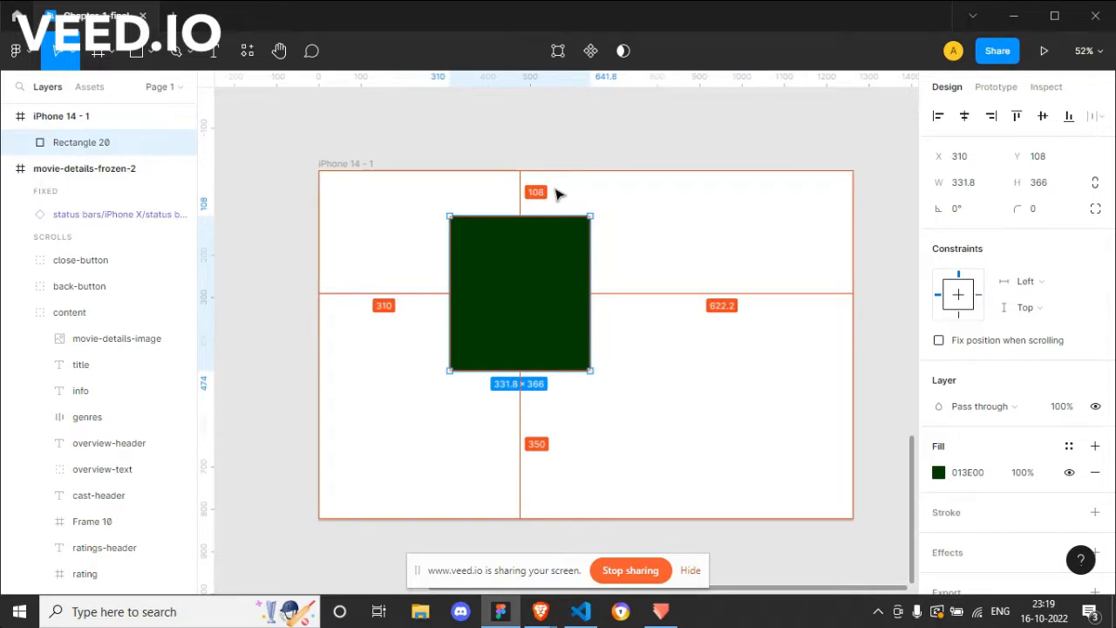
key("shift+Up")
key("Down")
key("Down")
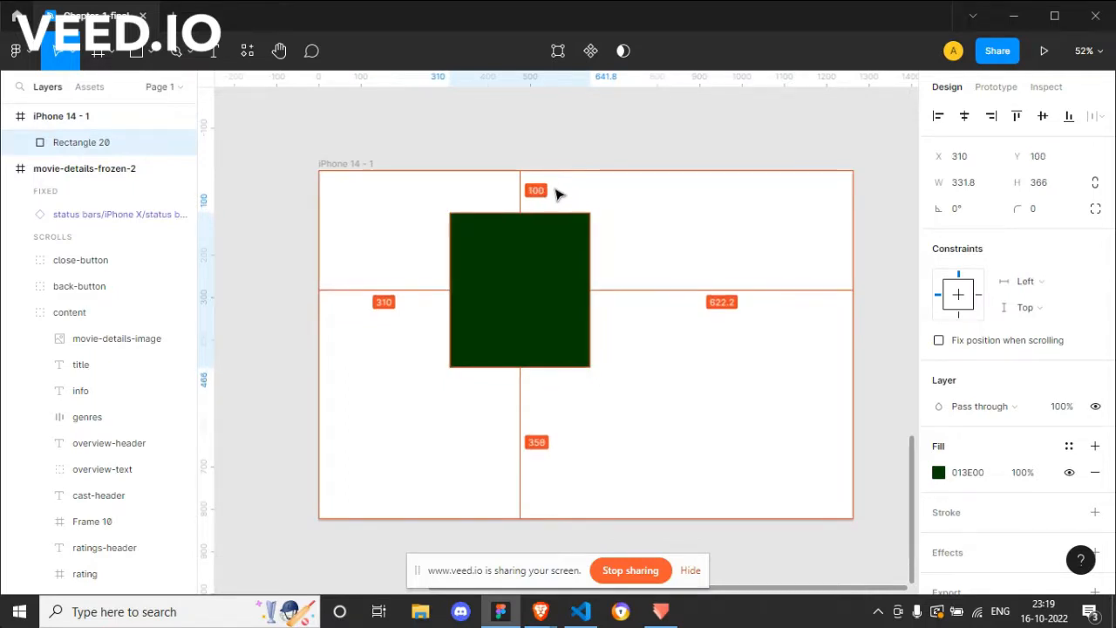
Step: Shrink the frame to about 865 × 643 and select the top-constrained green rectangle
left_click(366, 165)
left_click_drag(853, 519, 684, 443)
left_click(567, 324)
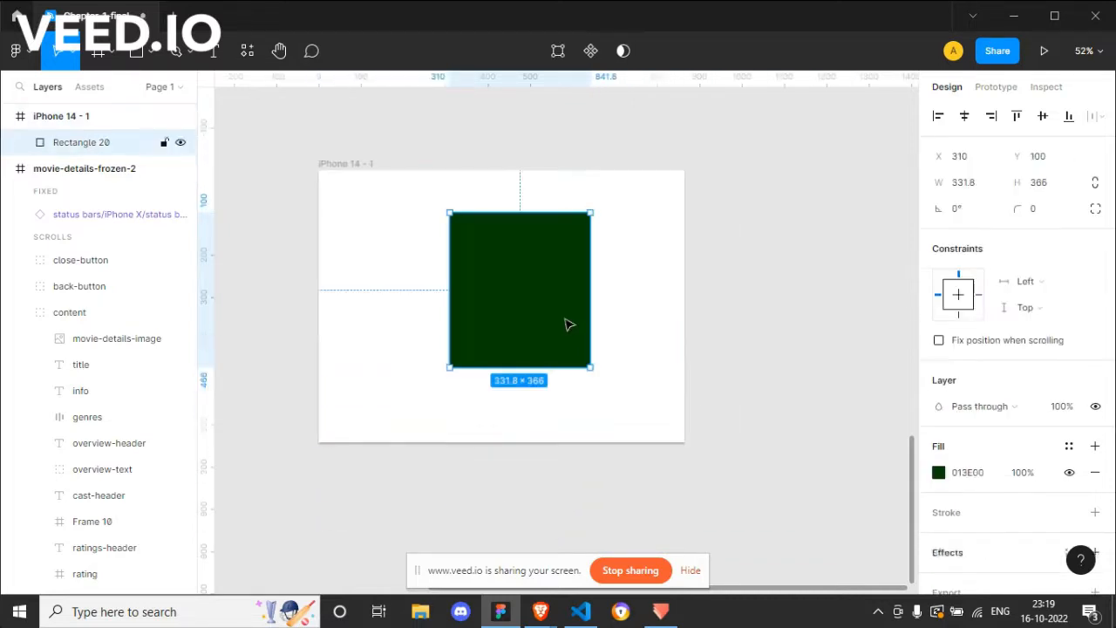
Step: Set the green rectangle's vertical constraint to Bottom and enlarge the frame to about 1116 × 841
left_click(1027, 304)
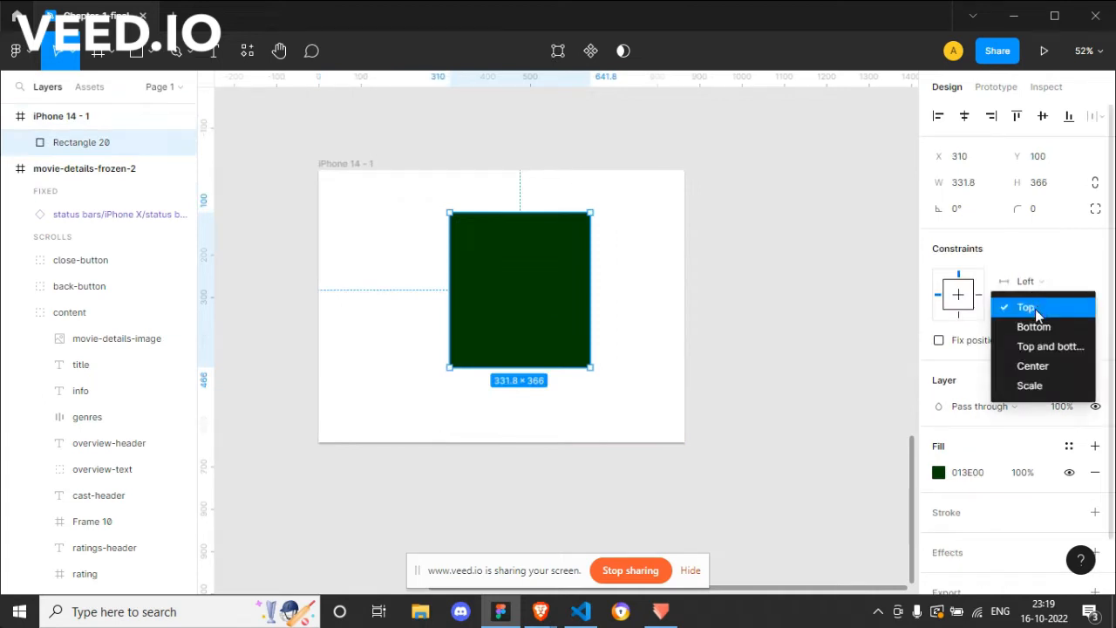
left_click(1038, 327)
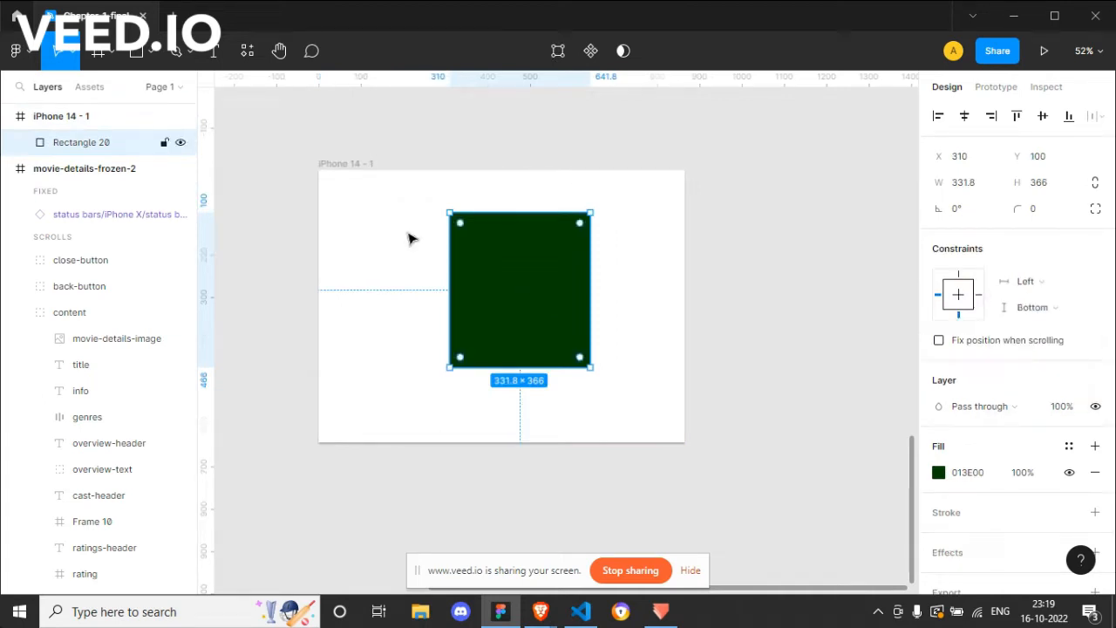
left_click(363, 165)
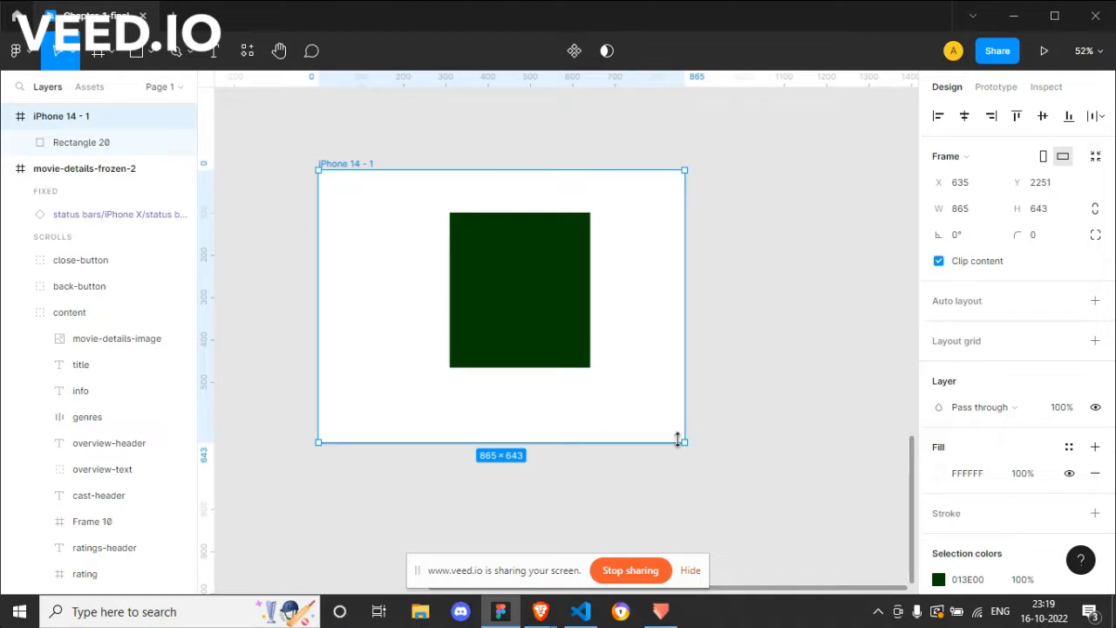
left_click_drag(687, 447, 791, 526)
left_click(545, 423)
Step: Measure the green rectangle's distances to the frame edges and move it down to Y 375
key("alt")
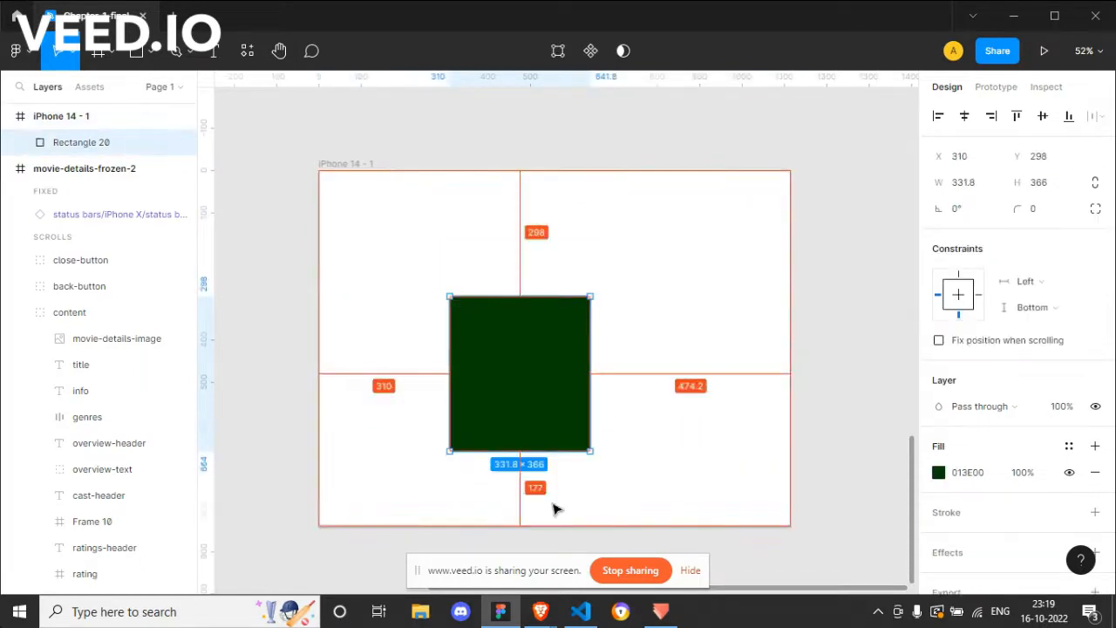
key("shift+Down")
key("shift+Down")
key("shift+Down")
key("shift+Down")
key("shift+Down")
key("shift+Down")
key("shift+Down")
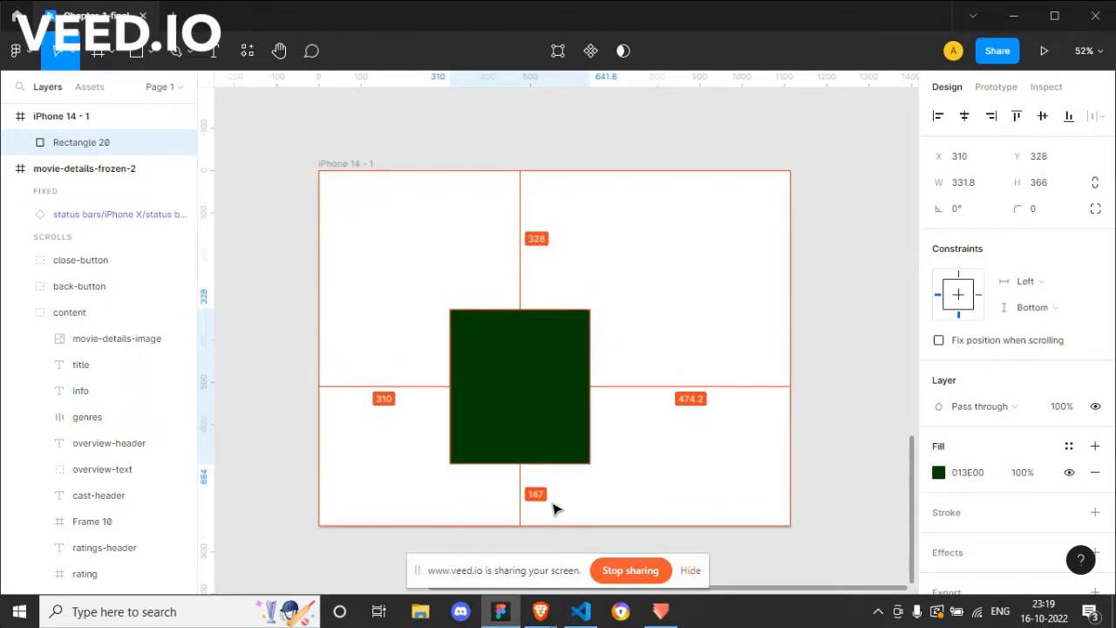
key("Down")
key("Down")
key("Down")
key("Down")
key("Down")
key("Down")
key("Down")
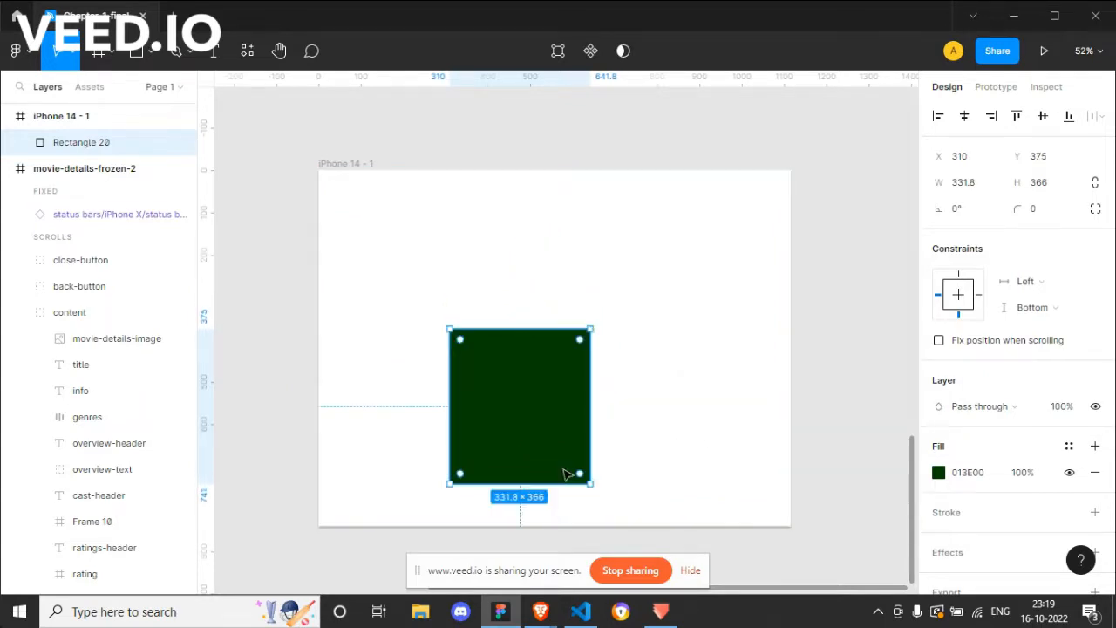
Step: Shrink the frame to about 880 × 299 and select the bottom-constrained green rectangle
left_click(377, 162)
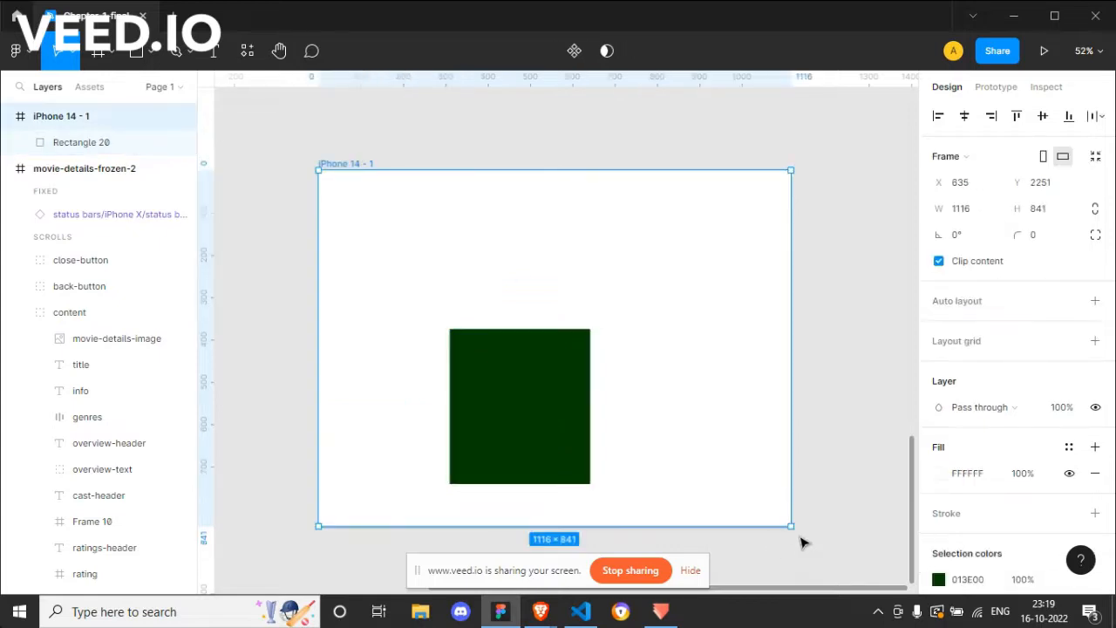
left_click_drag(793, 530, 691, 296)
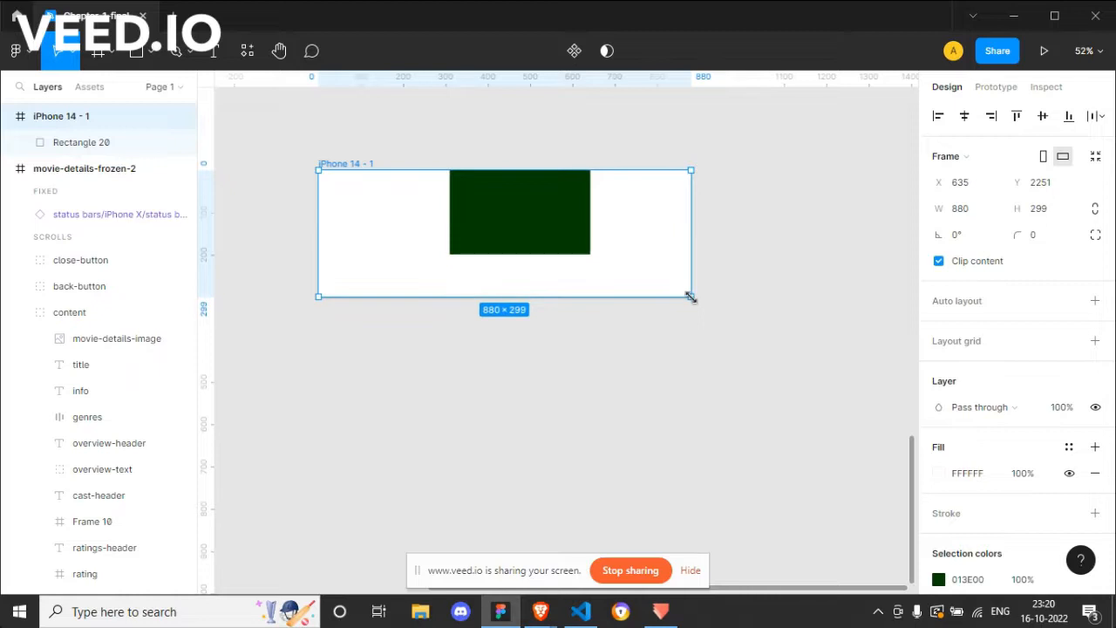
left_click(558, 229)
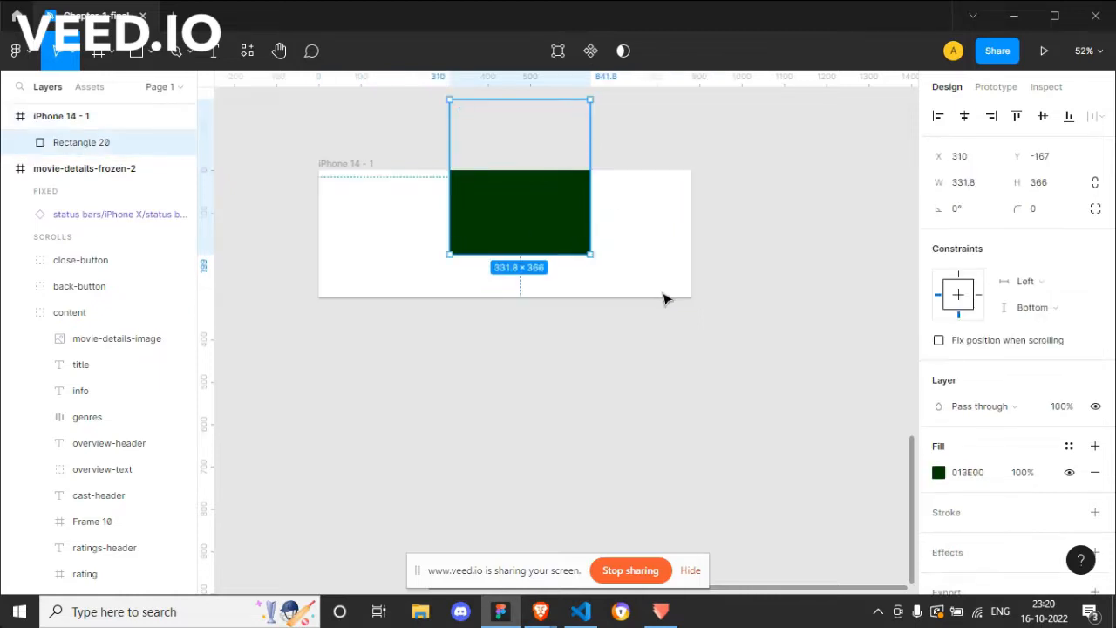
Step: Turn off content clipping for the frame, then turn it back on
left_click(361, 164)
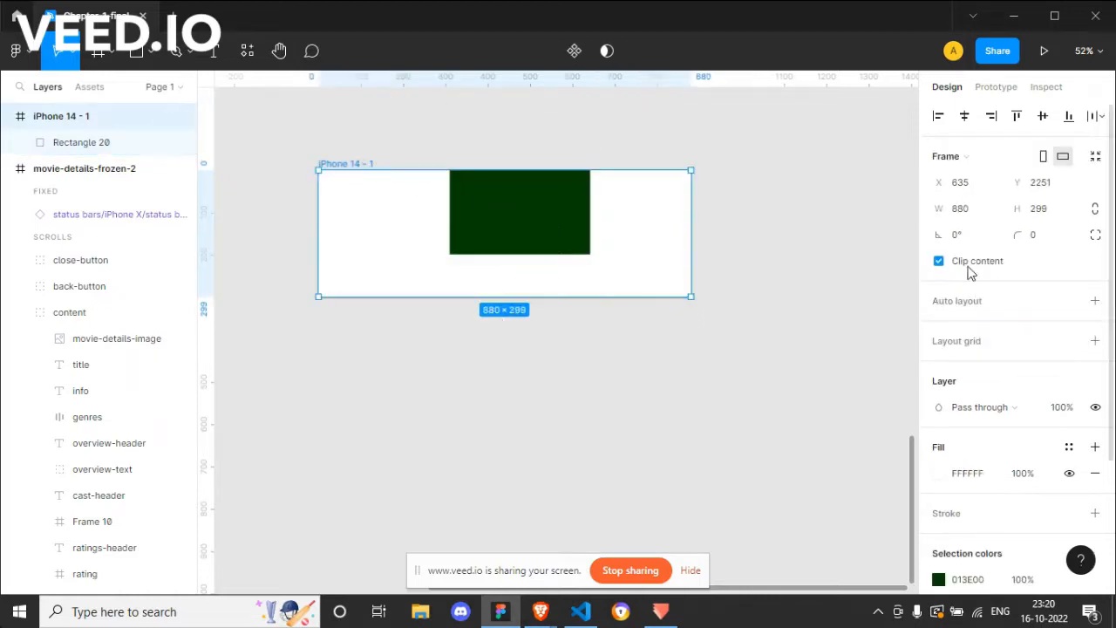
left_click(939, 262)
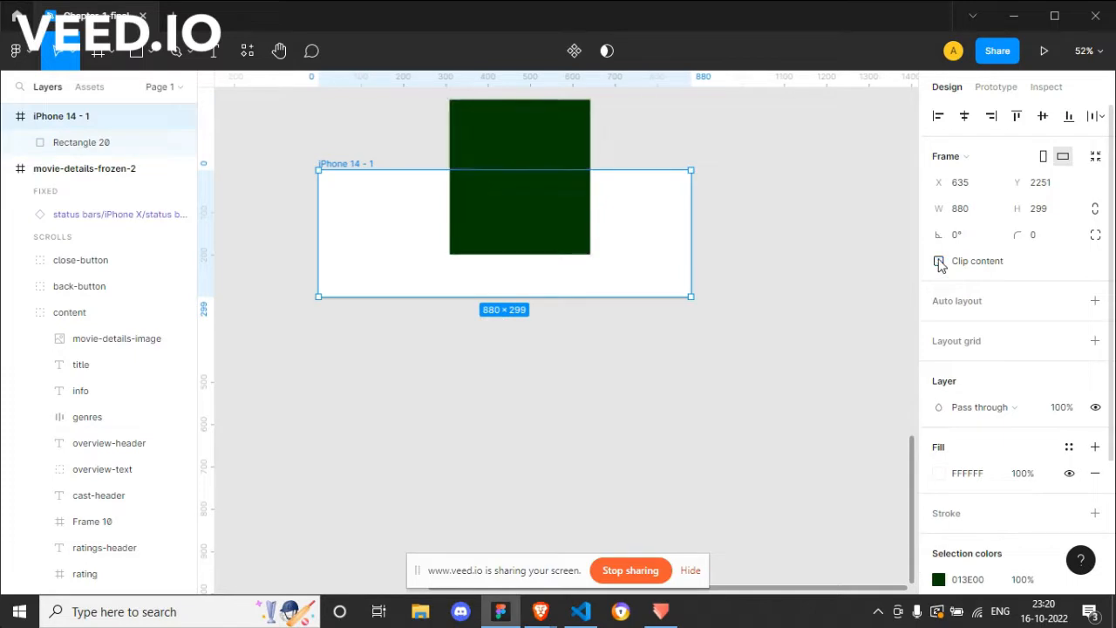
left_click(939, 261)
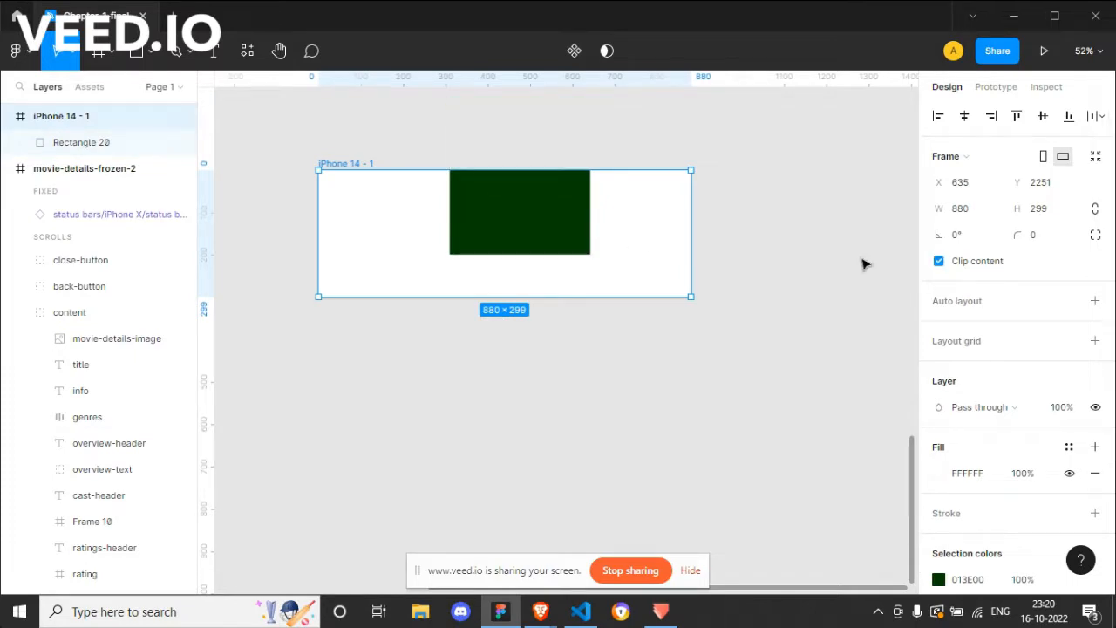
Step: Enlarge the frame to about 1145 × 728 and set the green rectangle's vertical constraint to Top and bottom
left_click_drag(689, 295, 802, 478)
left_click(555, 354)
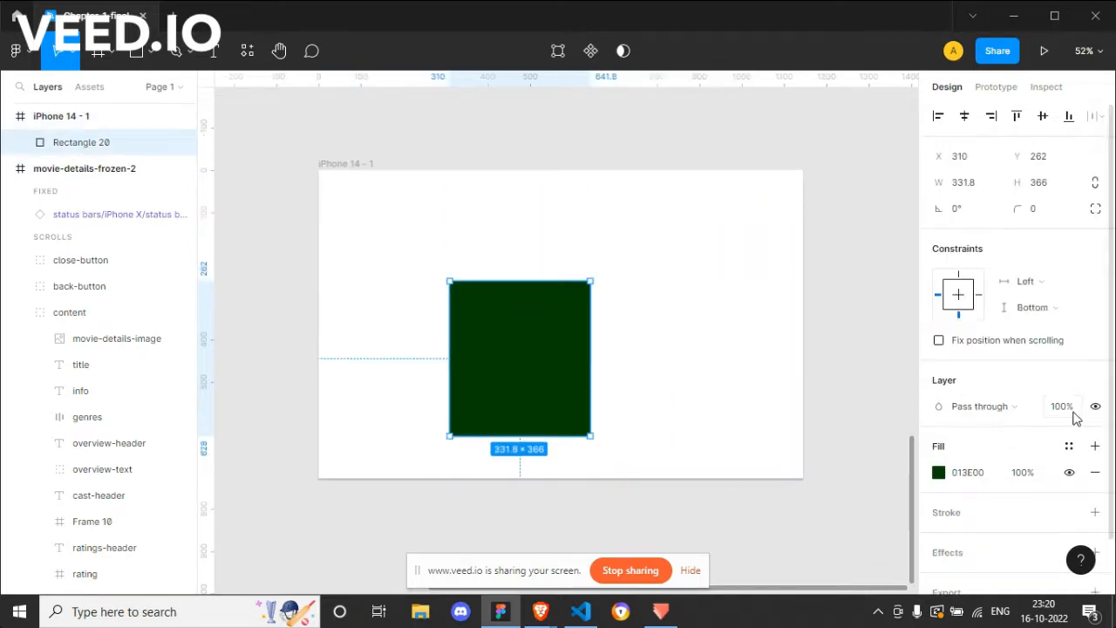
left_click(1043, 319)
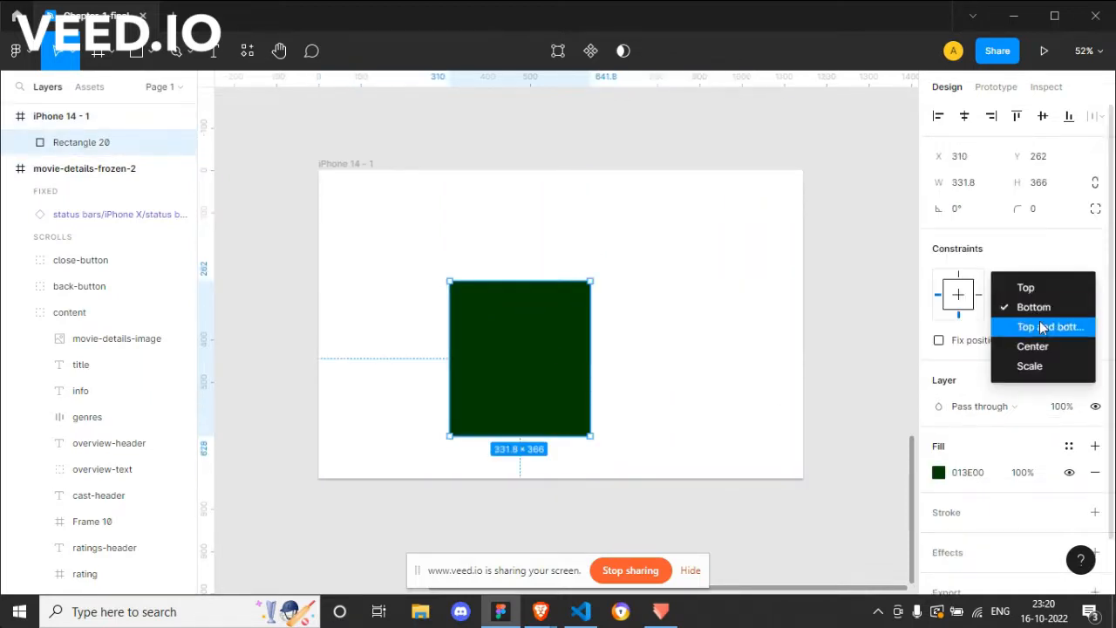
left_click(1043, 327)
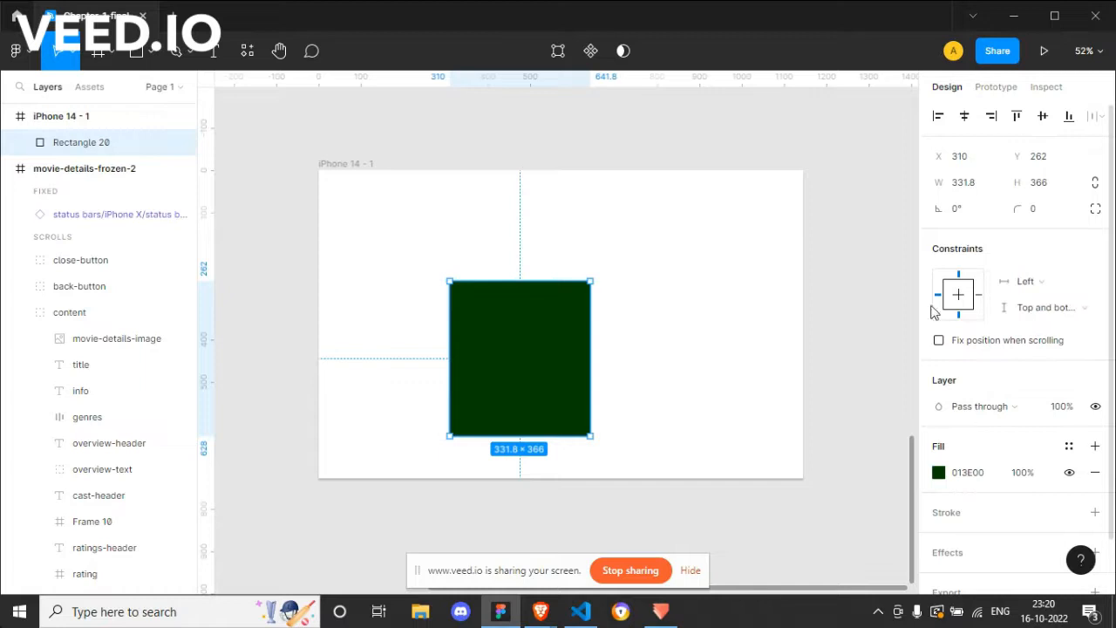
left_click(1029, 296)
left_click(1036, 288)
left_click(1043, 307)
left_click(1043, 307)
Step: Shrink the frame slightly in both directions from its bottom-right corner and select the green rectangle to check its height
left_click(352, 166)
left_click(556, 346)
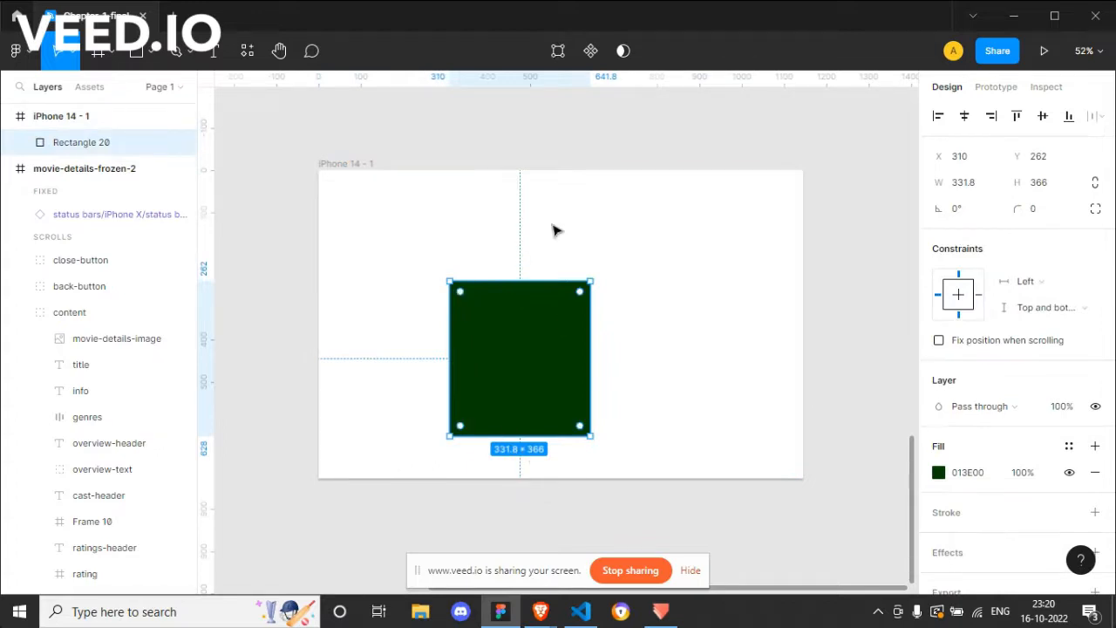
left_click(352, 167)
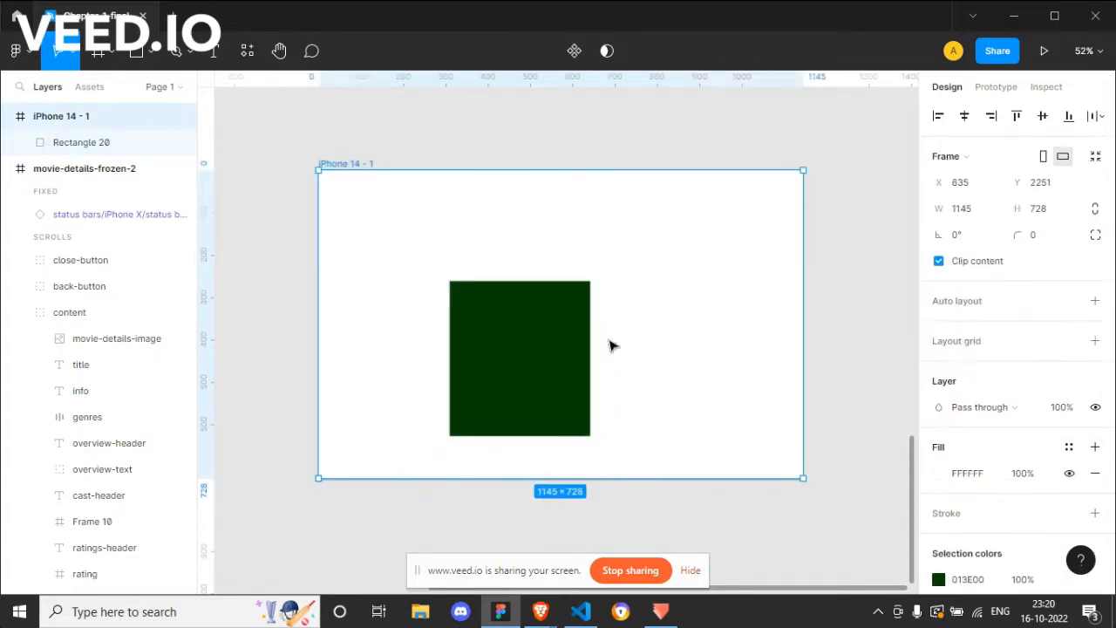
left_click_drag(801, 476, 740, 463)
left_click(541, 374)
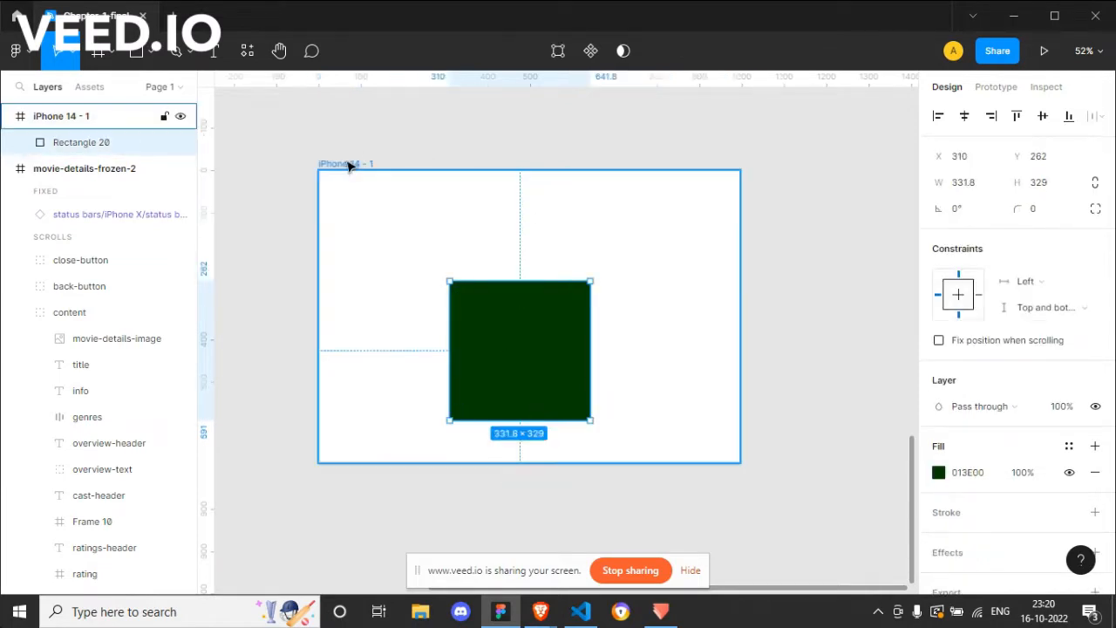
Step: Set the green rectangle's vertical constraint to Center while keeping its horizontal constraint at Left
left_click(1049, 306)
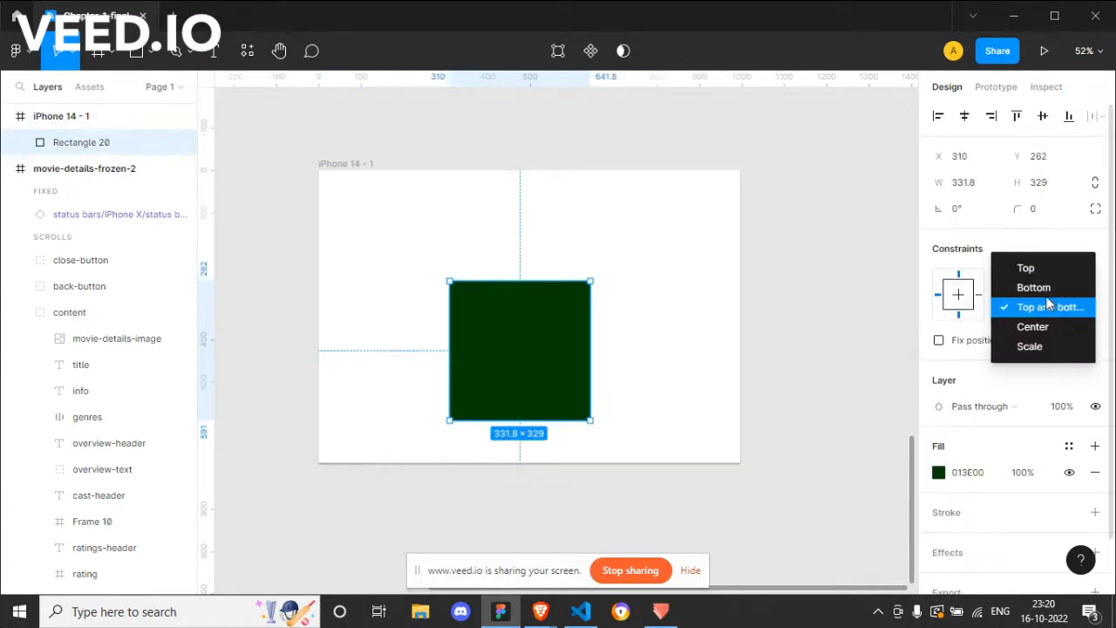
left_click(1041, 327)
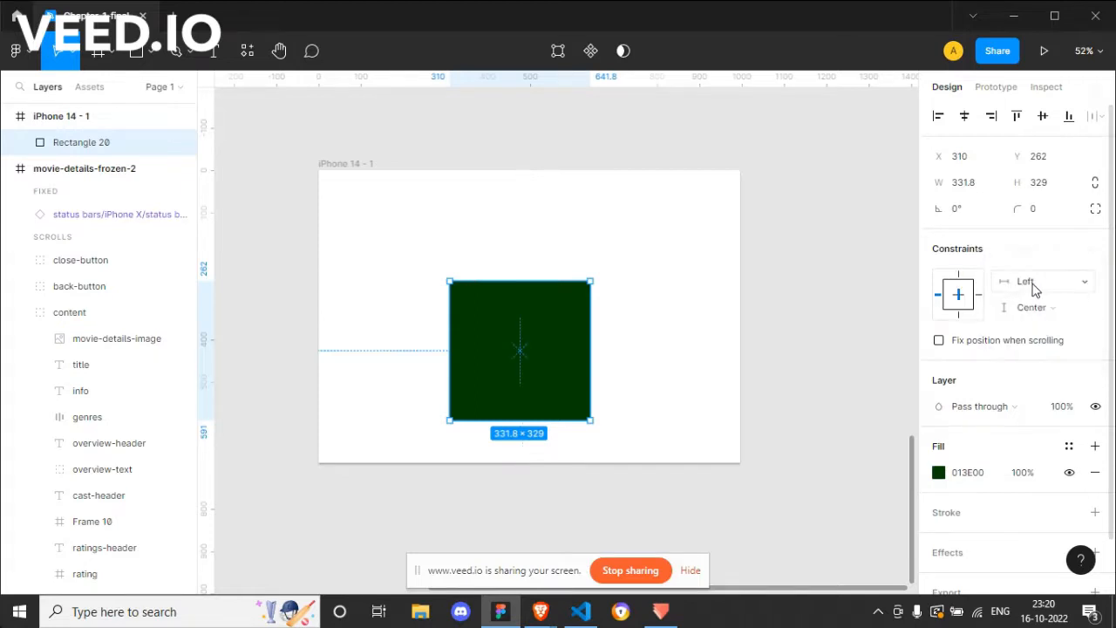
left_click(1038, 280)
left_click(1042, 283)
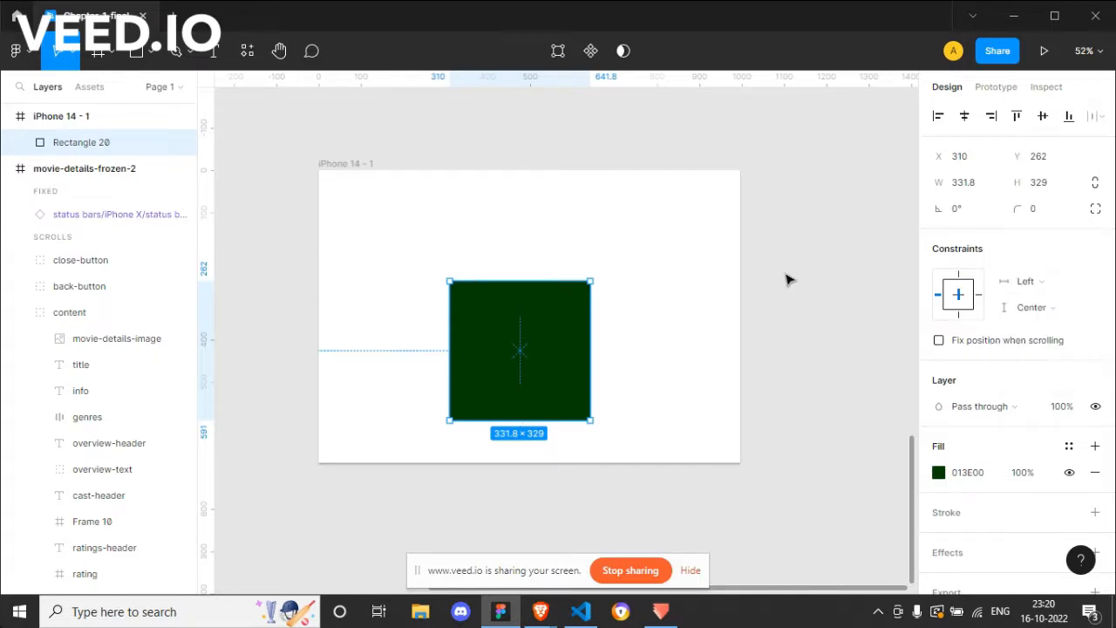
Step: Resize the frame to about 828 × 689 and then enlarge it to about 946 × 733
left_click(359, 165)
left_click_drag(738, 465, 669, 462)
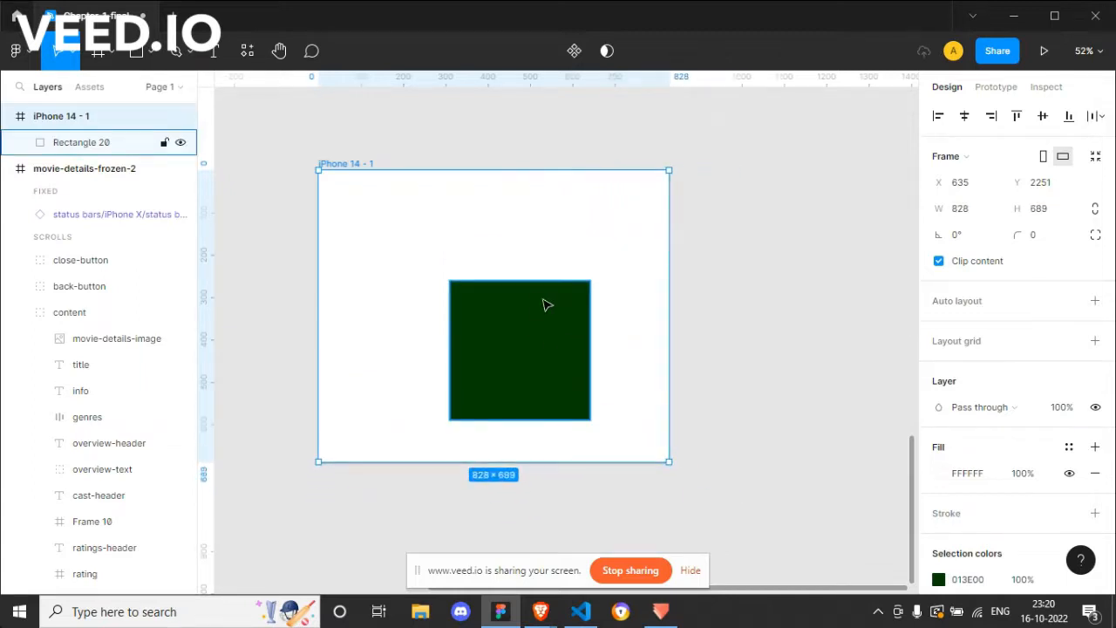
left_click_drag(669, 463, 717, 481)
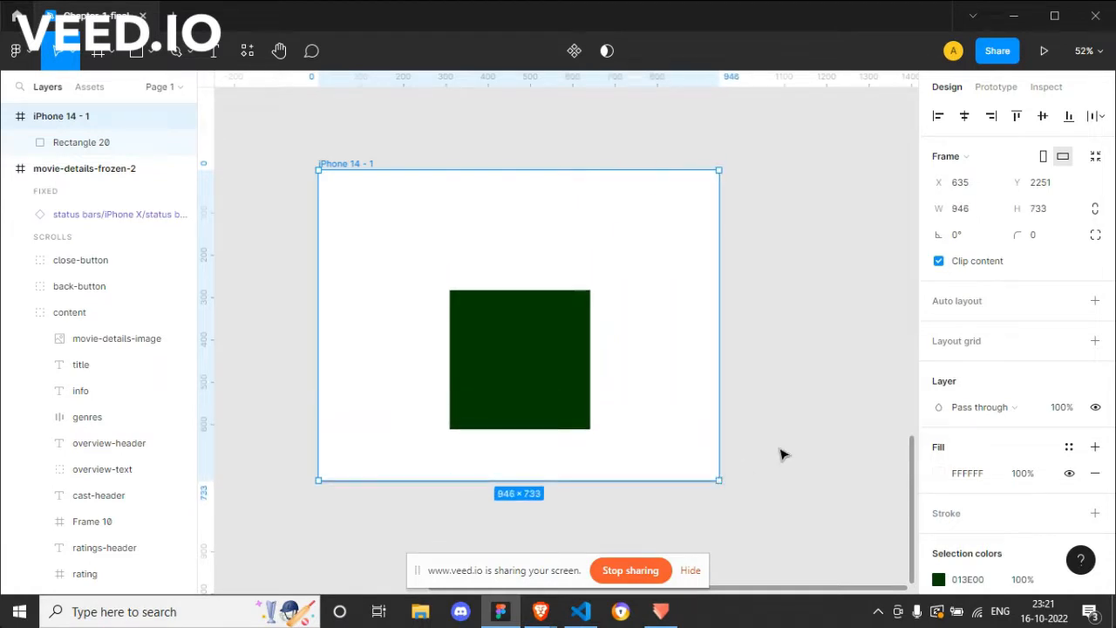
Step: Set the green rectangle's vertical constraint to Scale and compare the frame's and the rectangle's dimensions
left_click(556, 340)
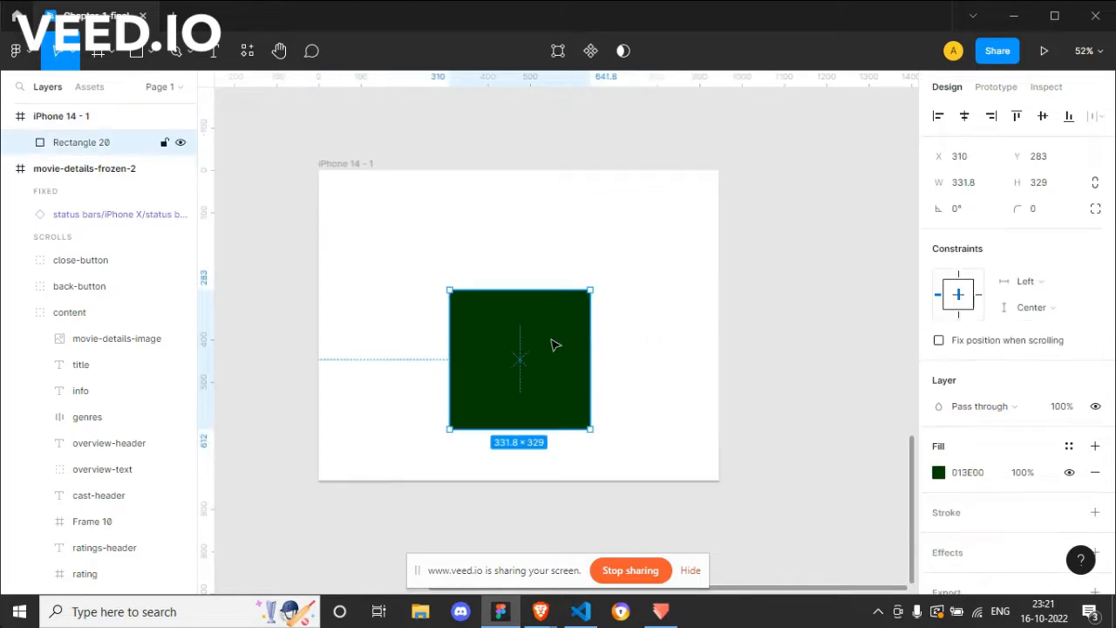
left_click(1052, 311)
left_click(1035, 326)
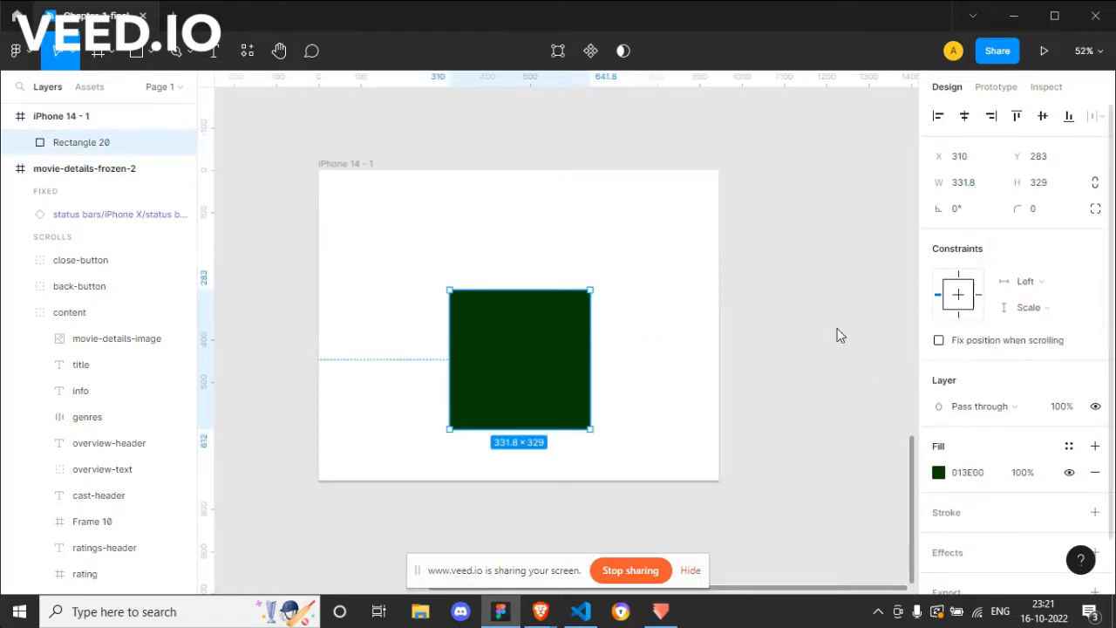
left_click(342, 163)
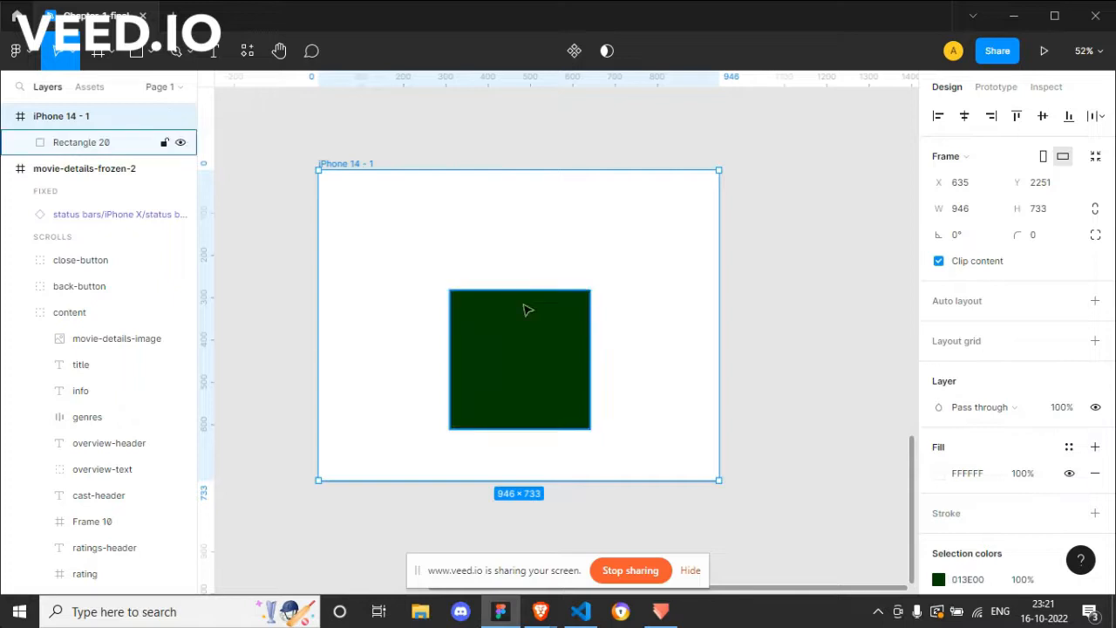
left_click(535, 331)
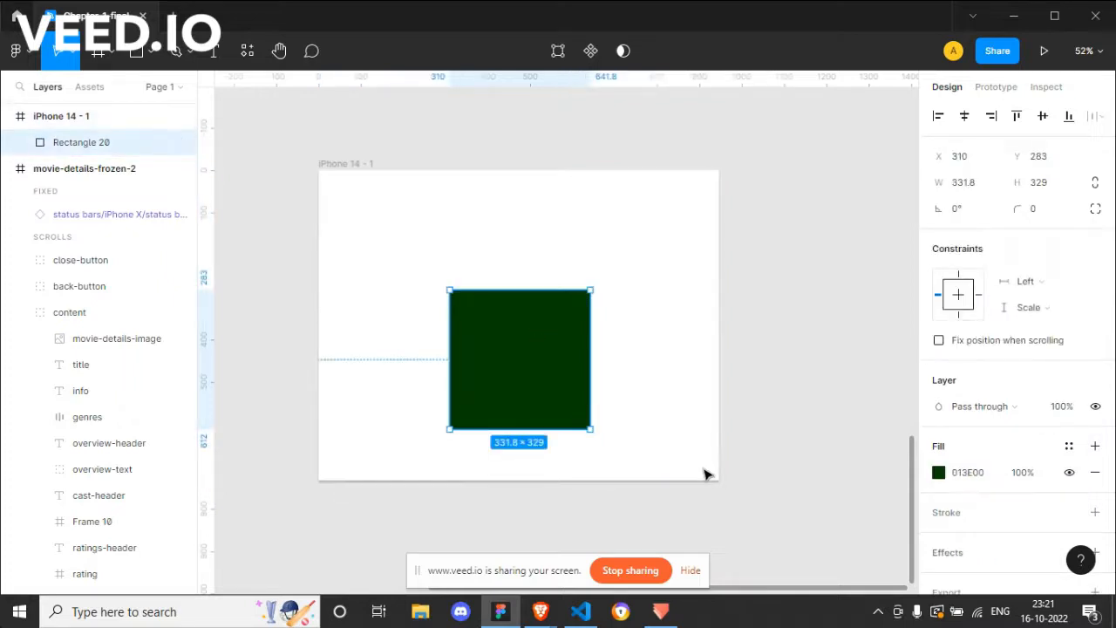
left_click(360, 166)
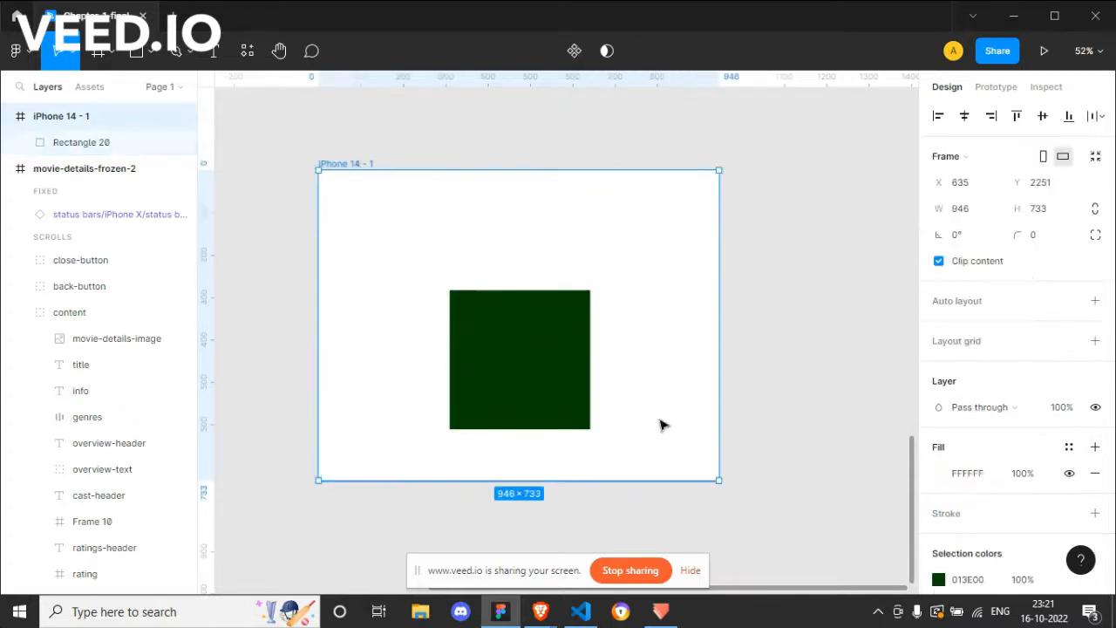
left_click(529, 317)
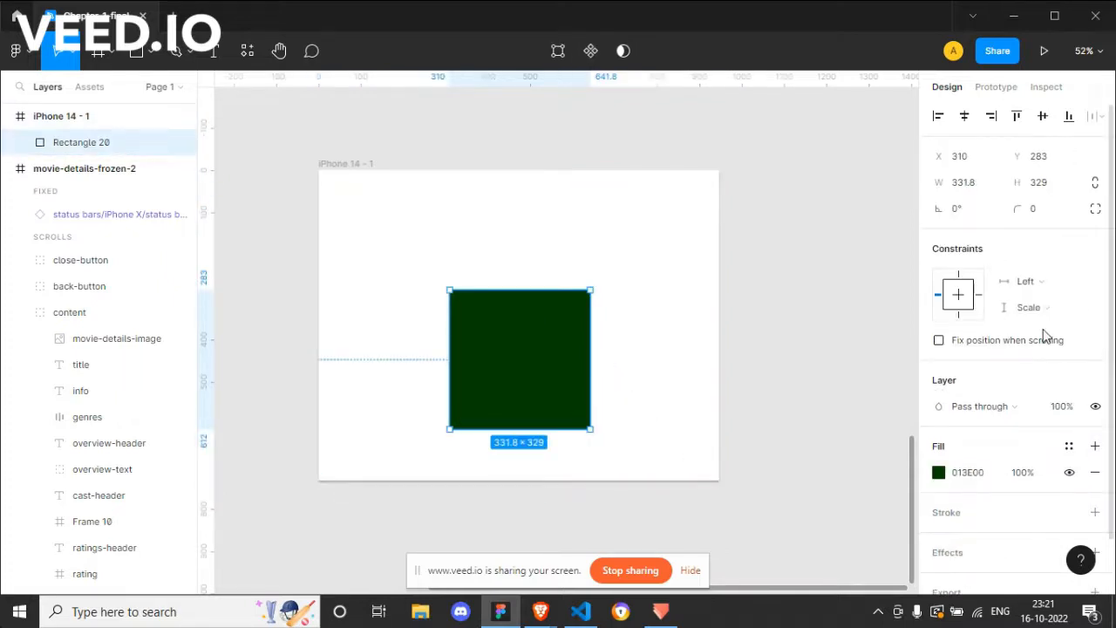
Step: Shrink the frame to about 940 × 639 and then resize it to about 934 × 677
left_click(345, 163)
left_click_drag(720, 486, 716, 441)
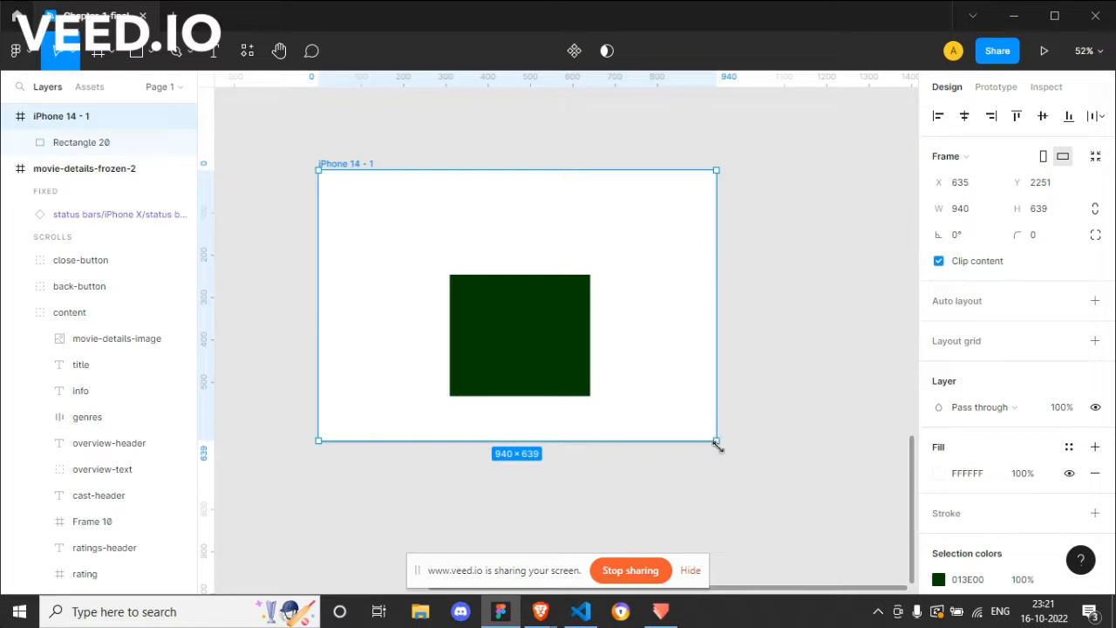
mouse_move(716, 443)
left_mouse_down()
mouse_move(735, 477)
mouse_move(713, 457)
left_mouse_up()
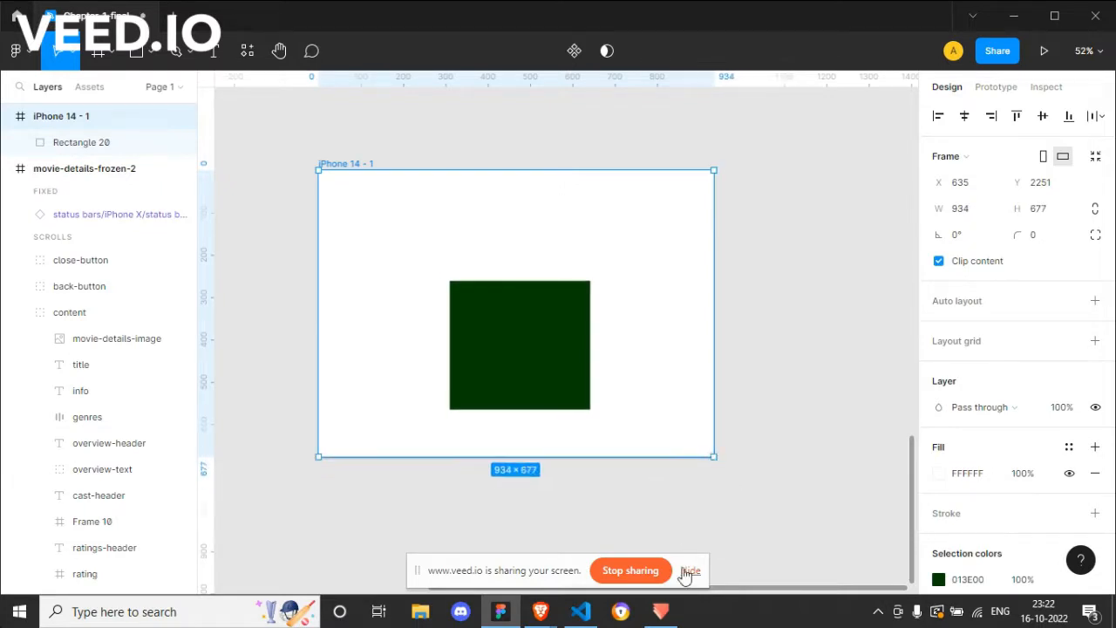